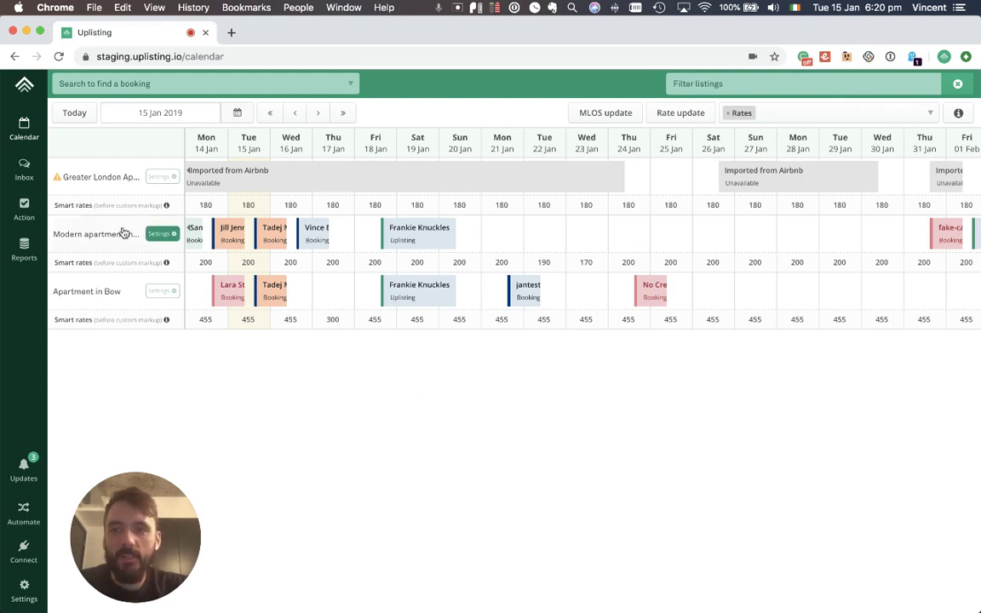
Step: Review the Modern apartment's £340 nightly base rates and £20 extra-guest price in Pricing
click(93, 232)
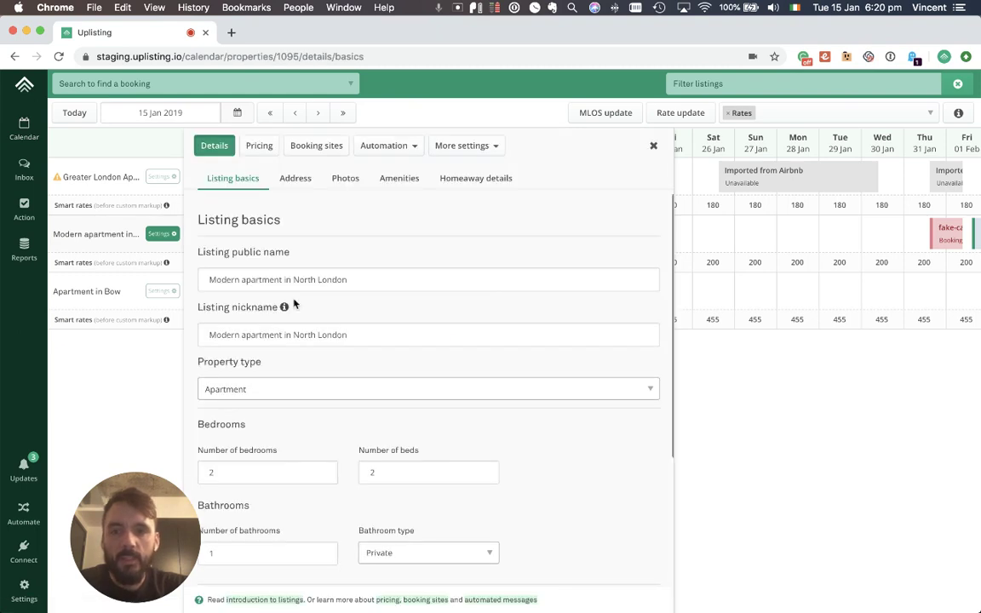
scroll(294, 304, down, 4)
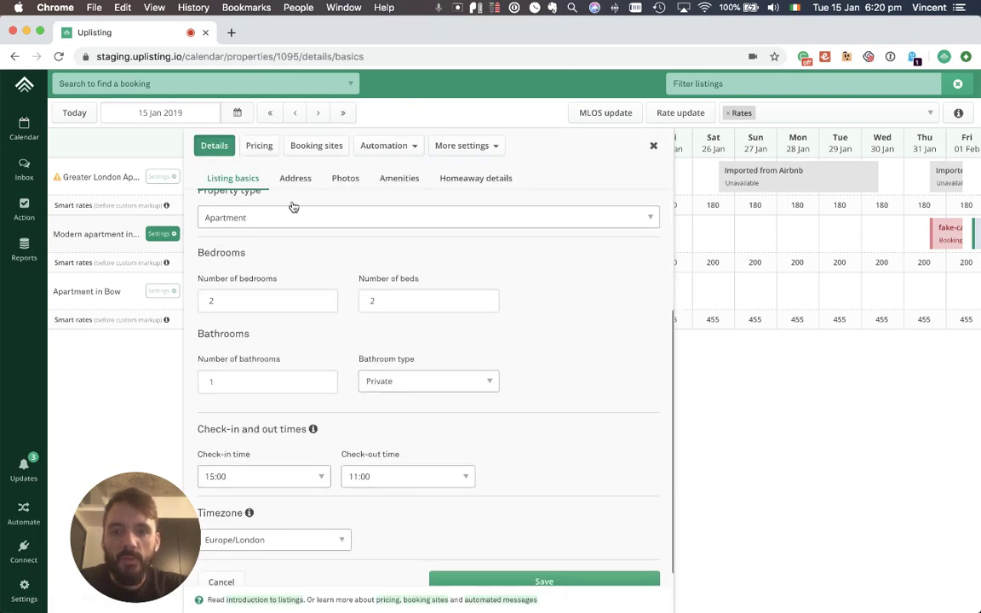
click(259, 147)
scroll(428, 235, down, 4)
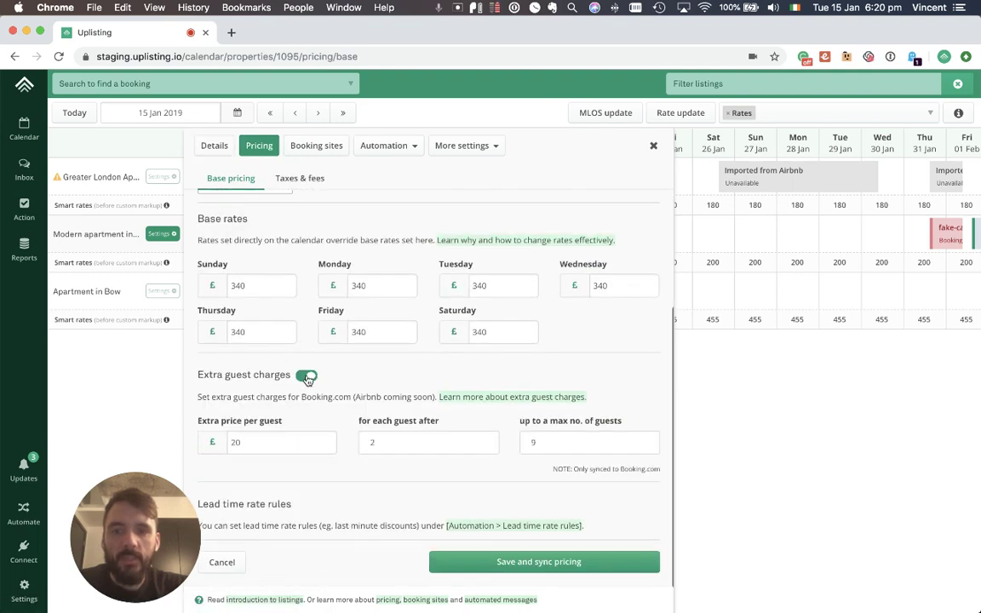
click(259, 447)
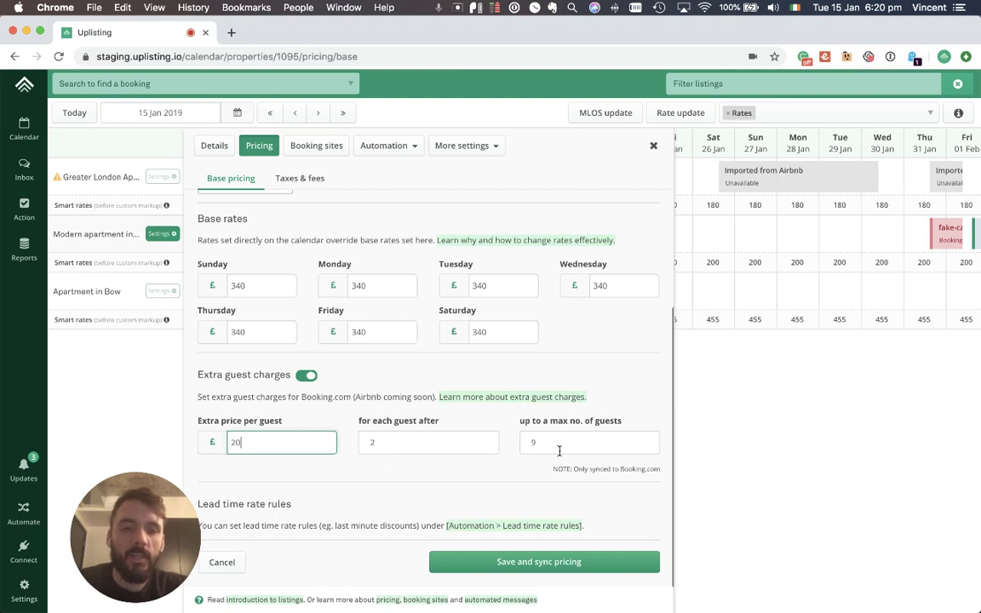
Step: Check the 10% rent tax and £40 reservation tax, set the fixed nightly tax to 20, and save
click(308, 182)
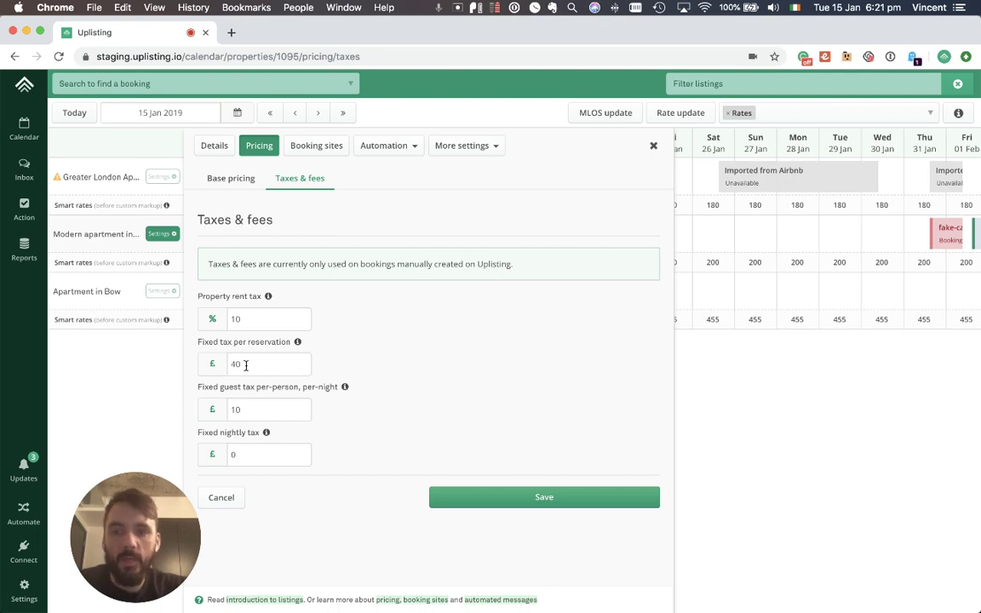
mouse_move(299, 343)
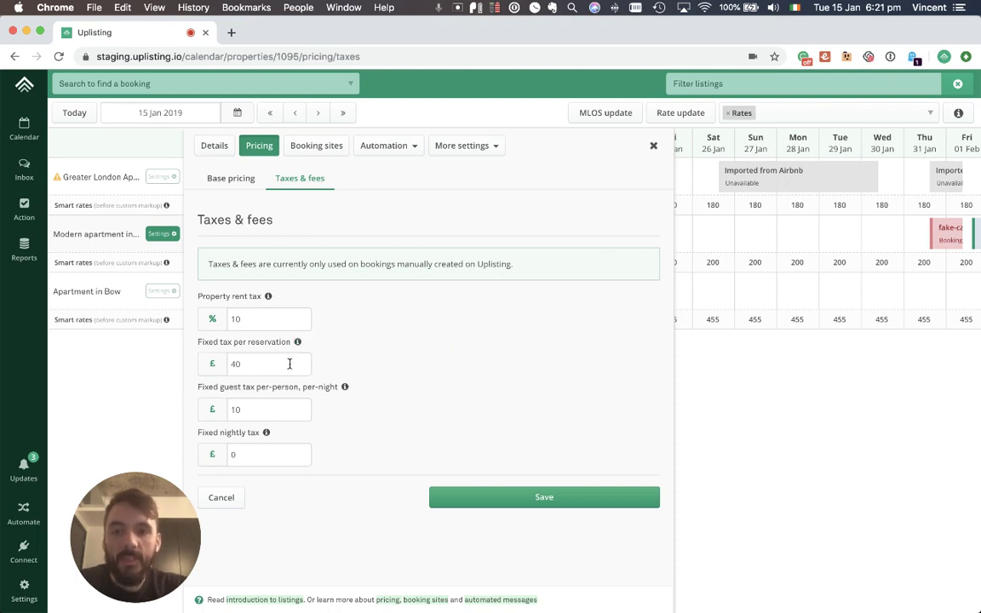
click(294, 364)
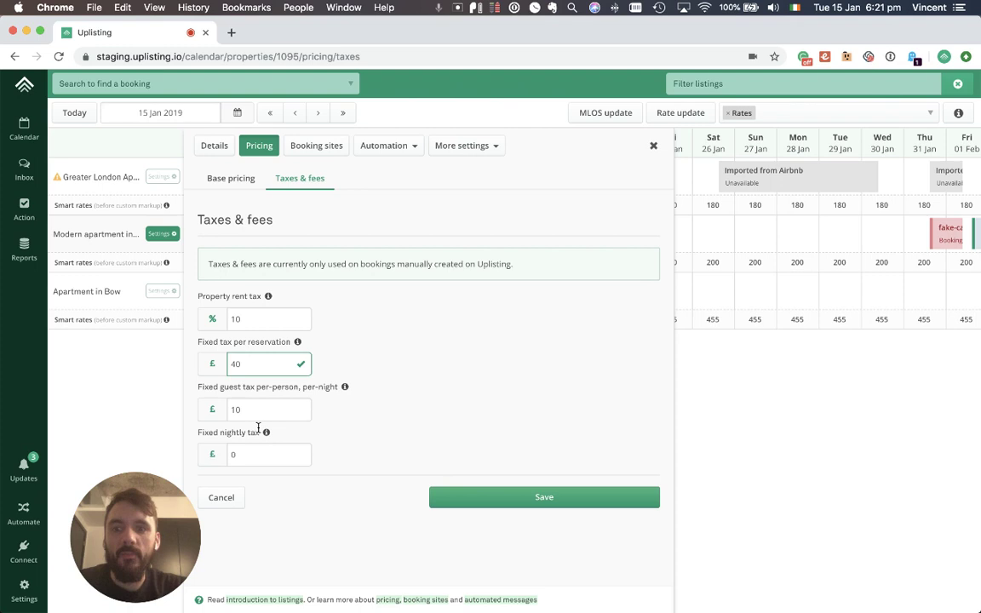
mouse_move(265, 435)
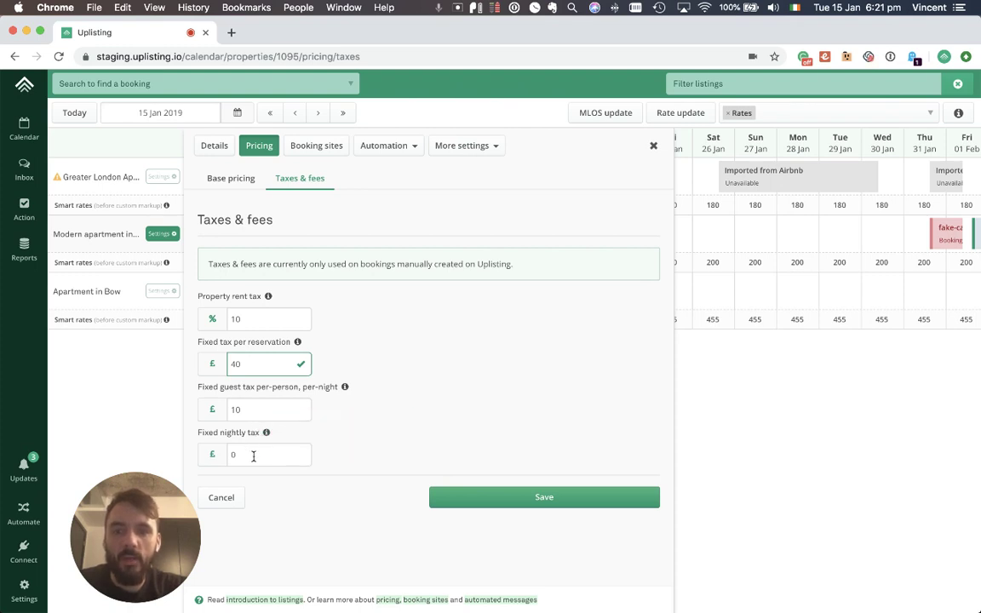
click(254, 455)
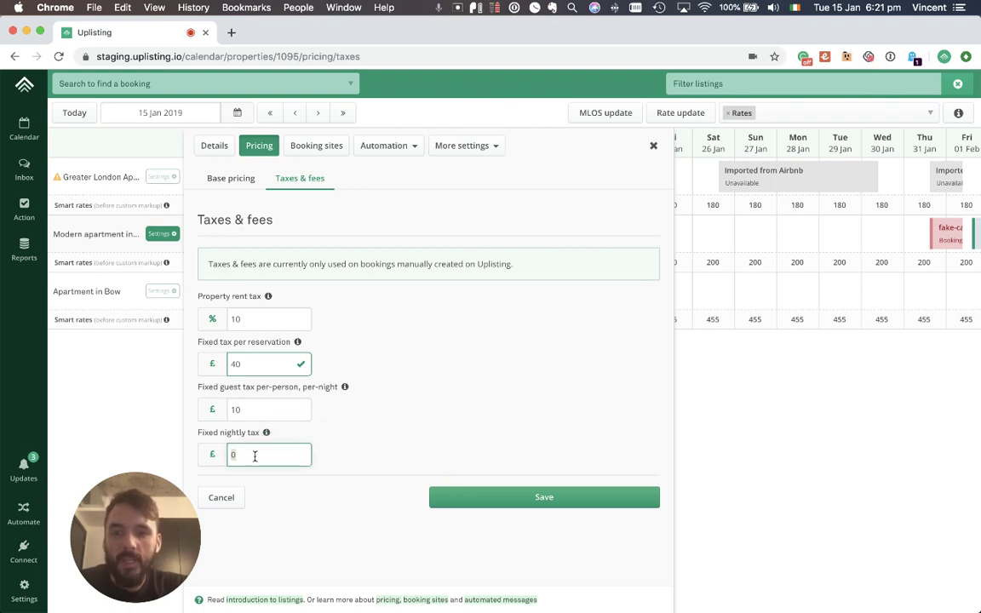
text(20)
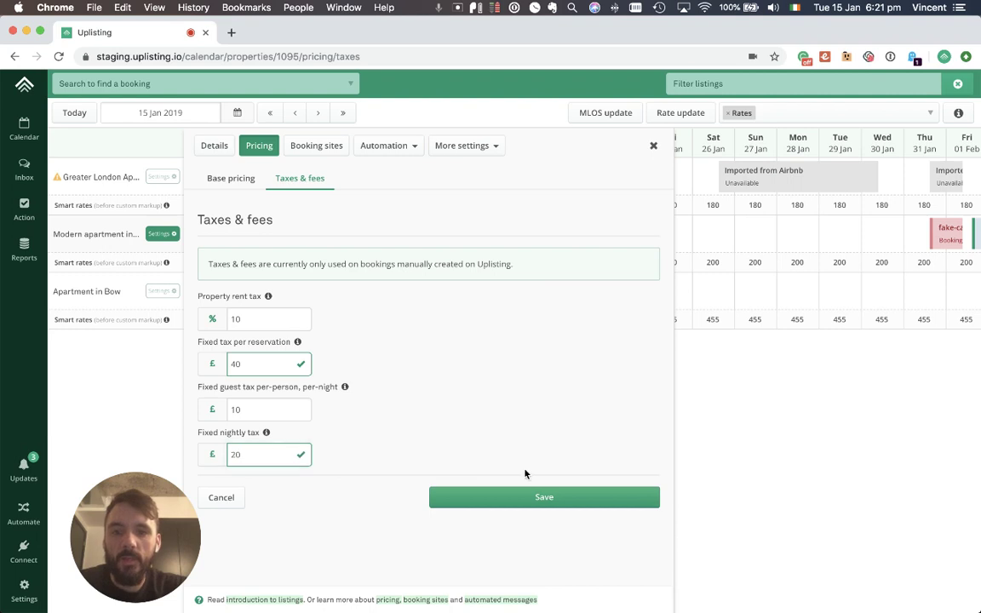
click(515, 495)
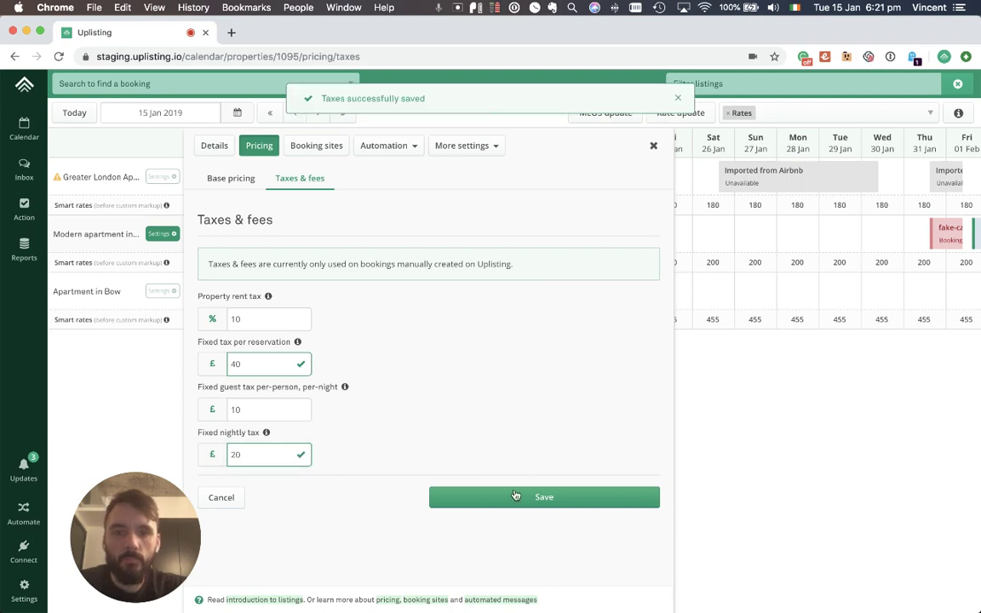
Step: Set a £180 spot rate for Thu 24 Jan on the Modern apartment, replacing £200
click(653, 146)
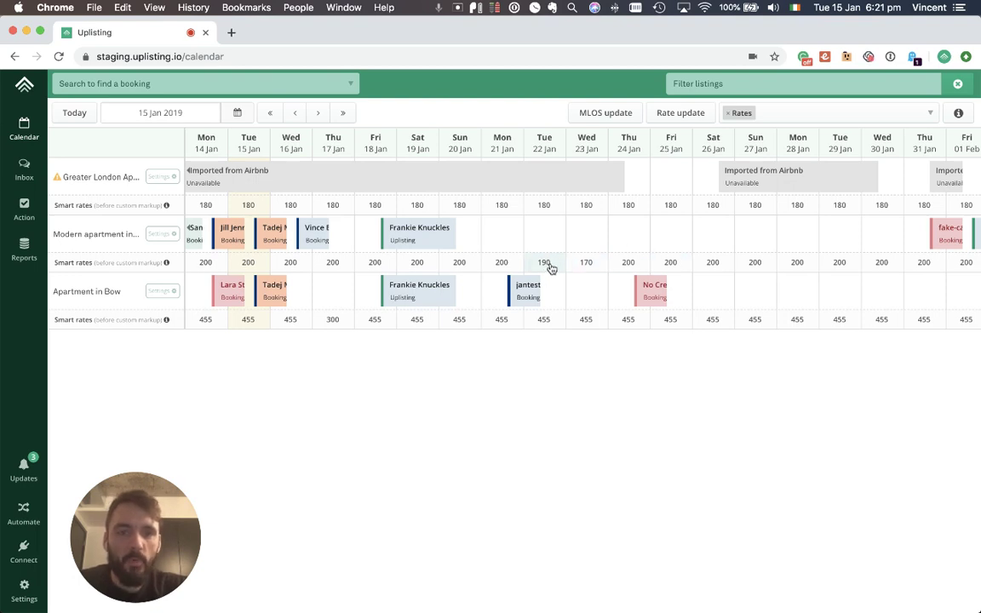
click(623, 267)
double_click(644, 284)
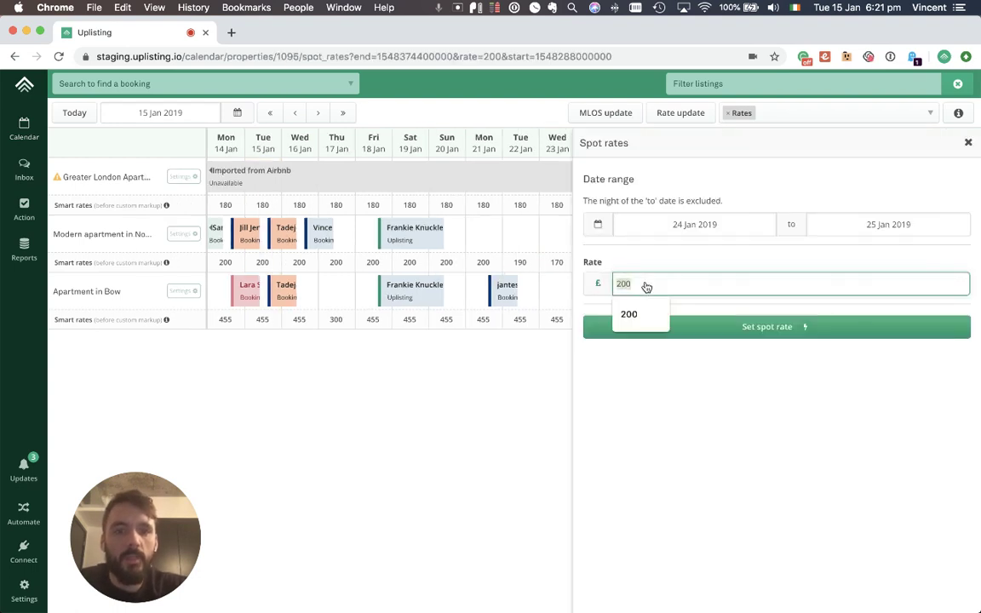
text(180)
click(732, 332)
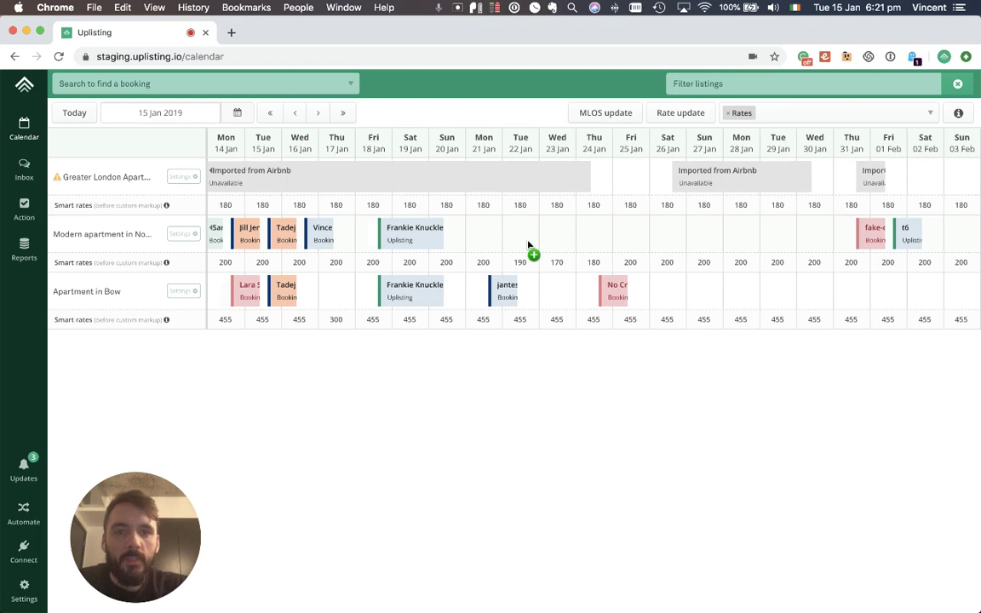
Step: Draft a Modern apartment booking for 22–25 Jan with 4 guests, quoting £858 total payout
drag(528, 244, 625, 241)
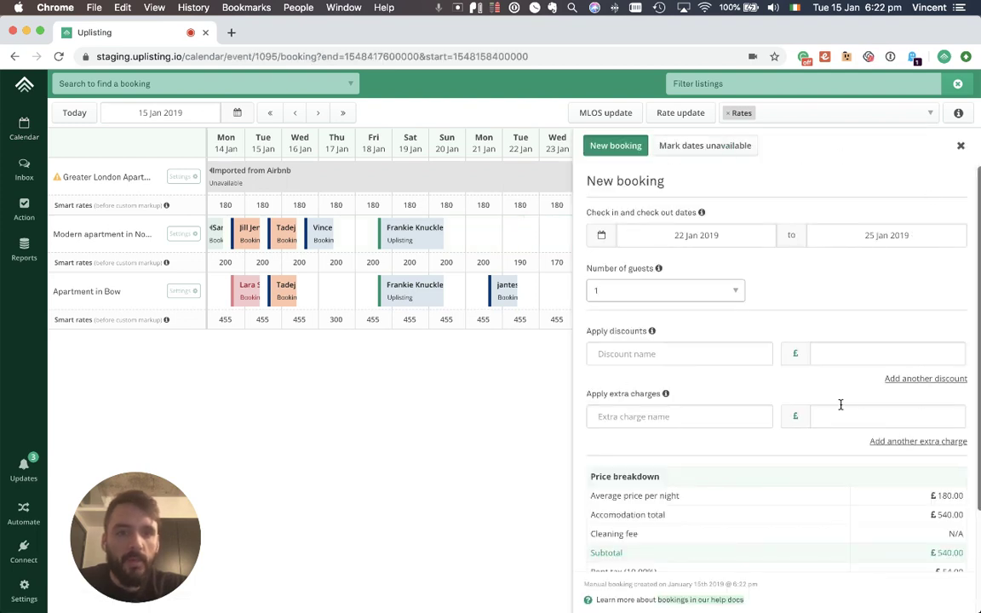
scroll(810, 306, down, 2)
scroll(809, 306, down, 2)
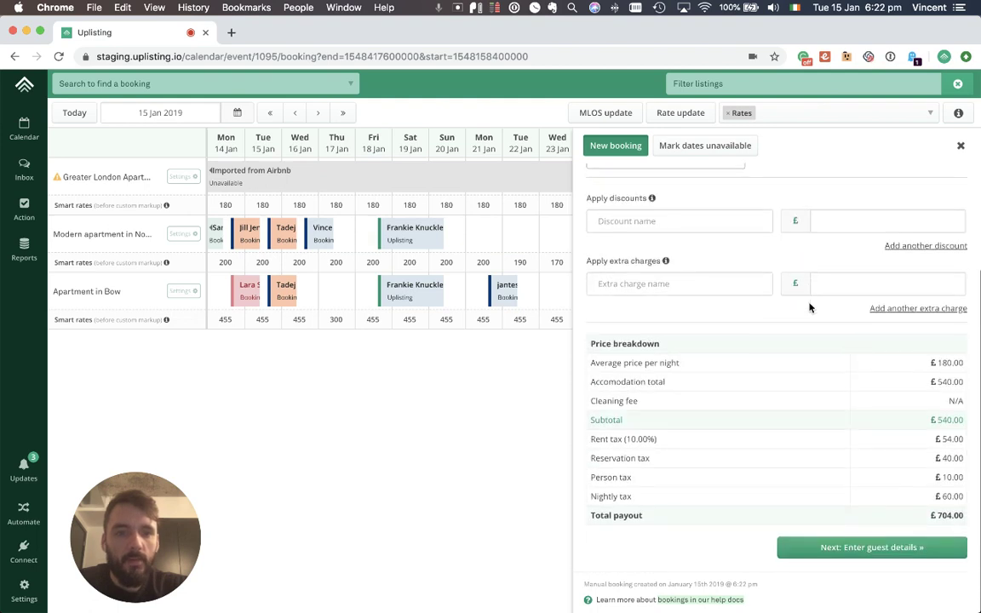
scroll(810, 306, up, 4)
click(705, 286)
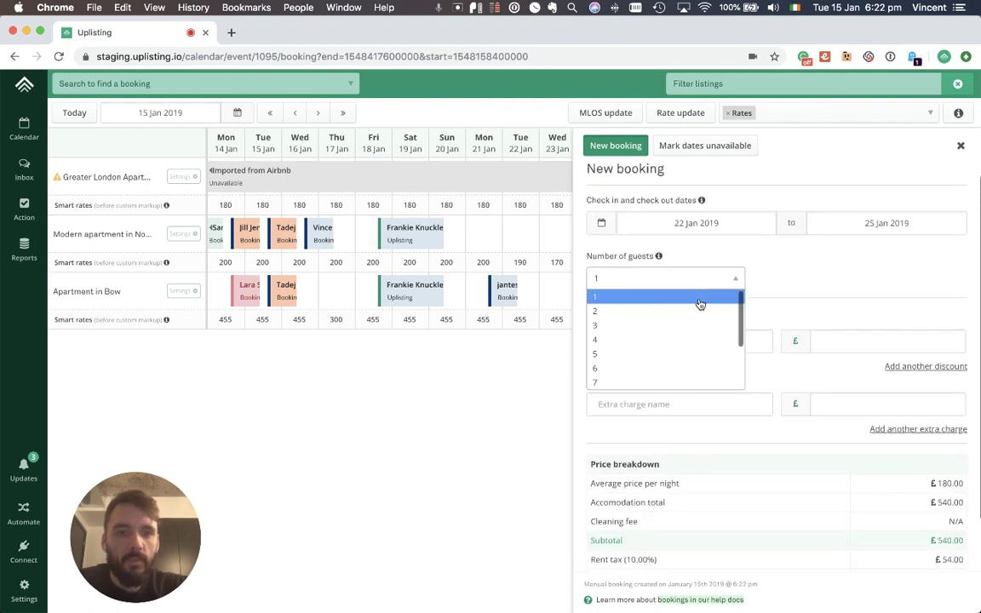
click(682, 339)
scroll(807, 337, down, 4)
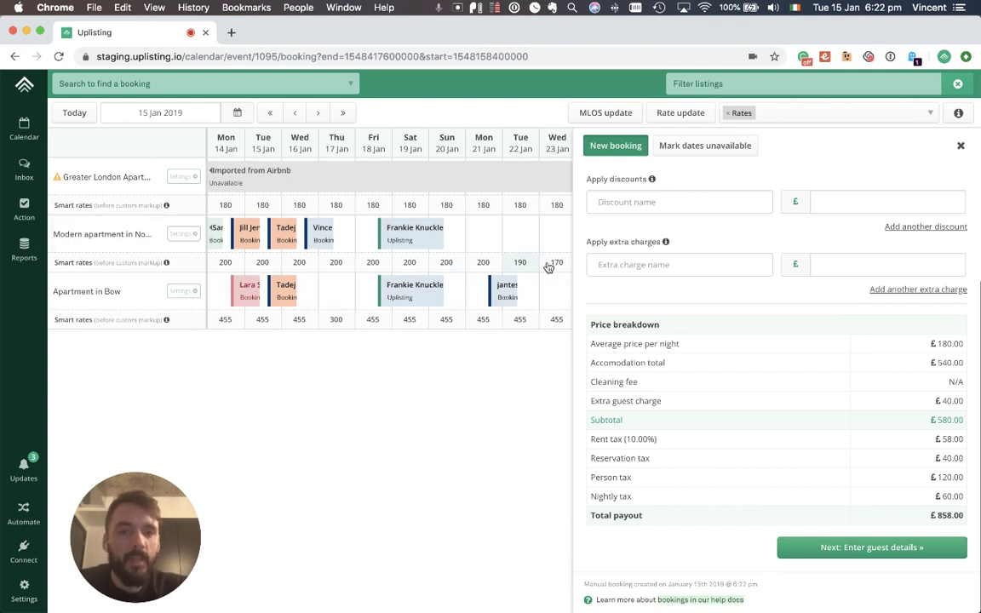
scroll(606, 207, up, 3)
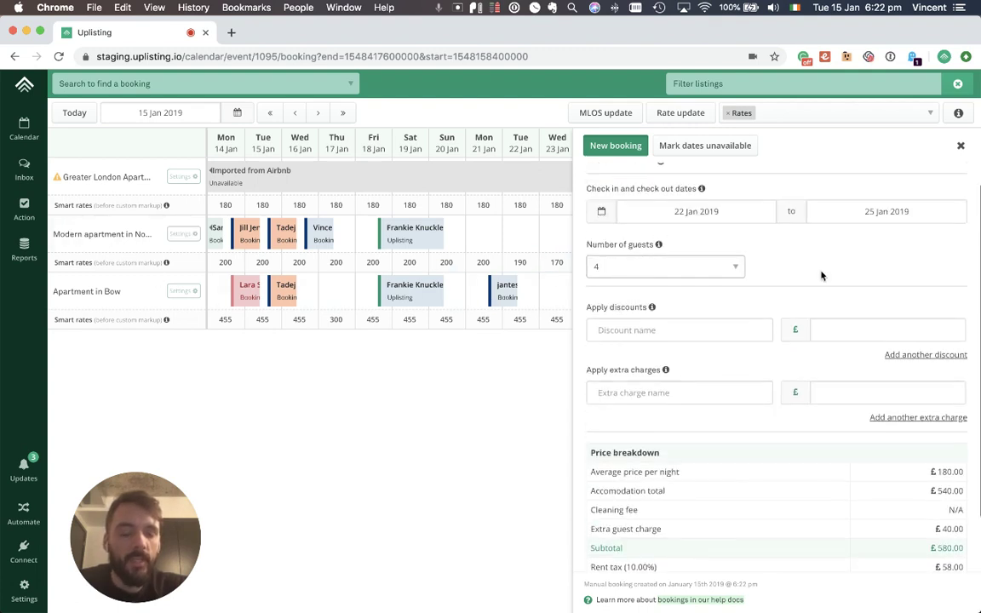
scroll(821, 271, down, 5)
scroll(876, 413, up, 1)
scroll(876, 413, down, 1)
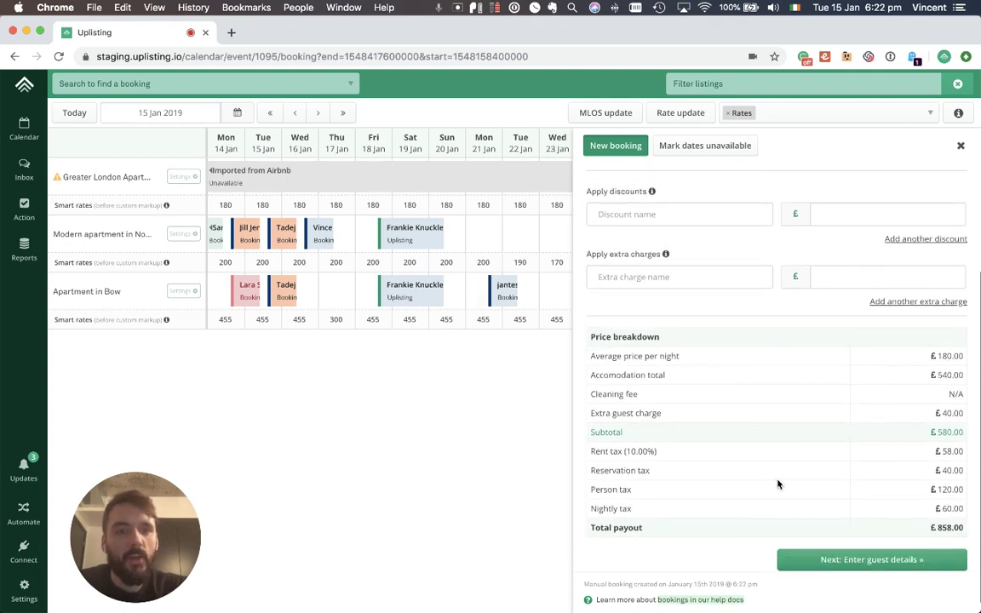
Step: Add a discount named '£20 discount' worth 20 to the booking
click(658, 213)
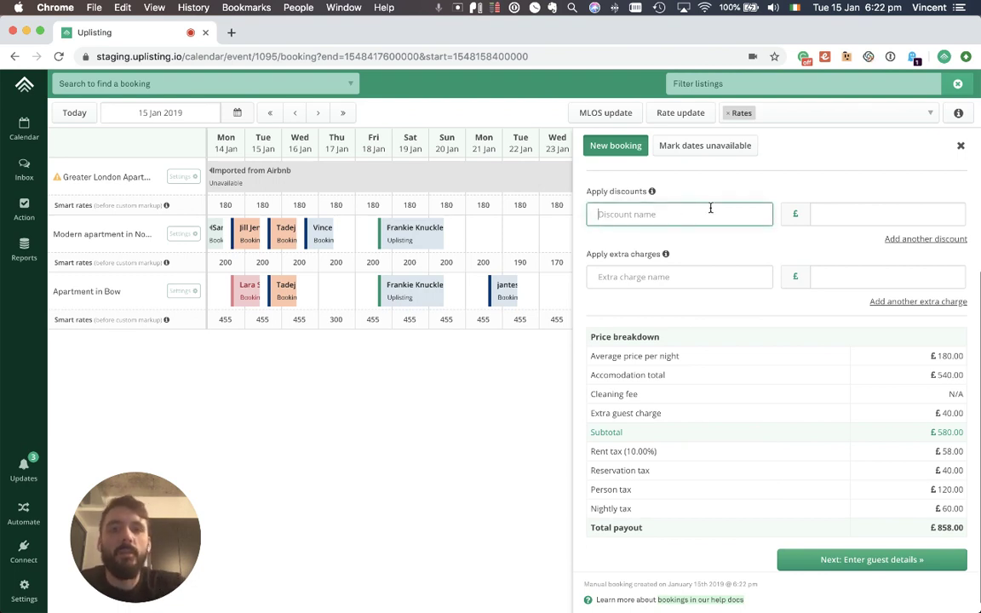
text(£20 )
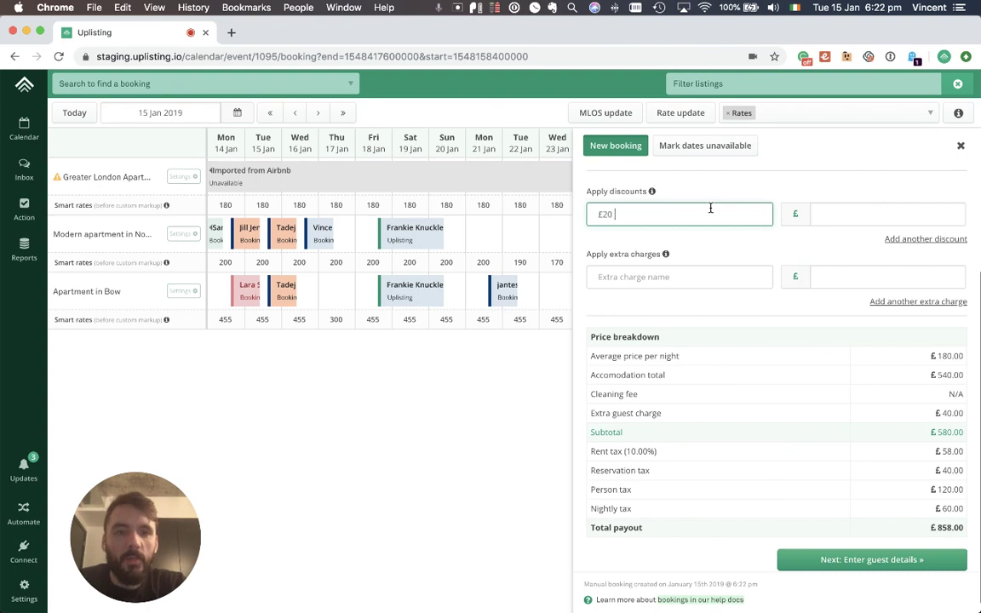
text(discount)
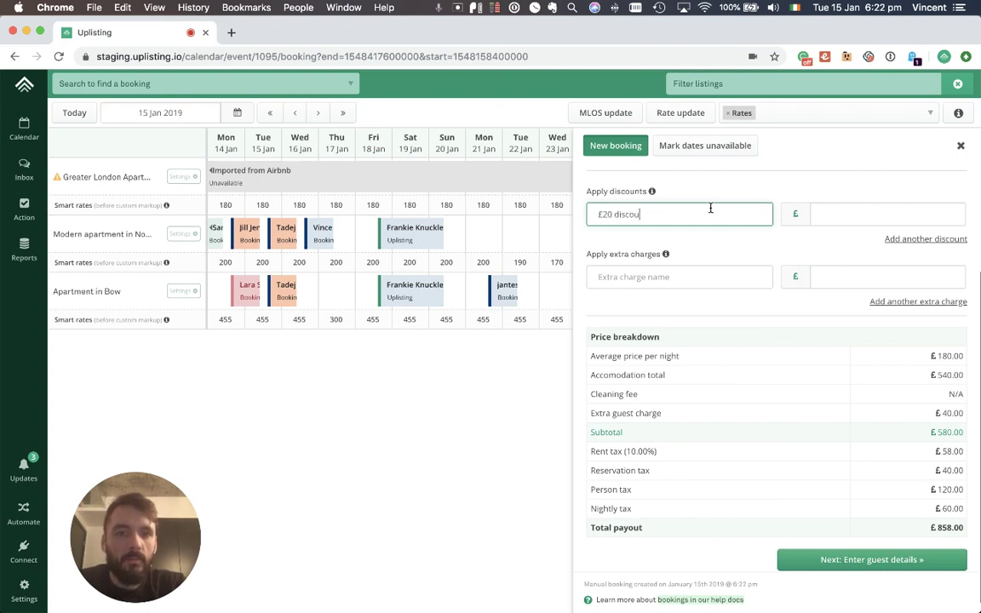
key(Tab)
text(20)
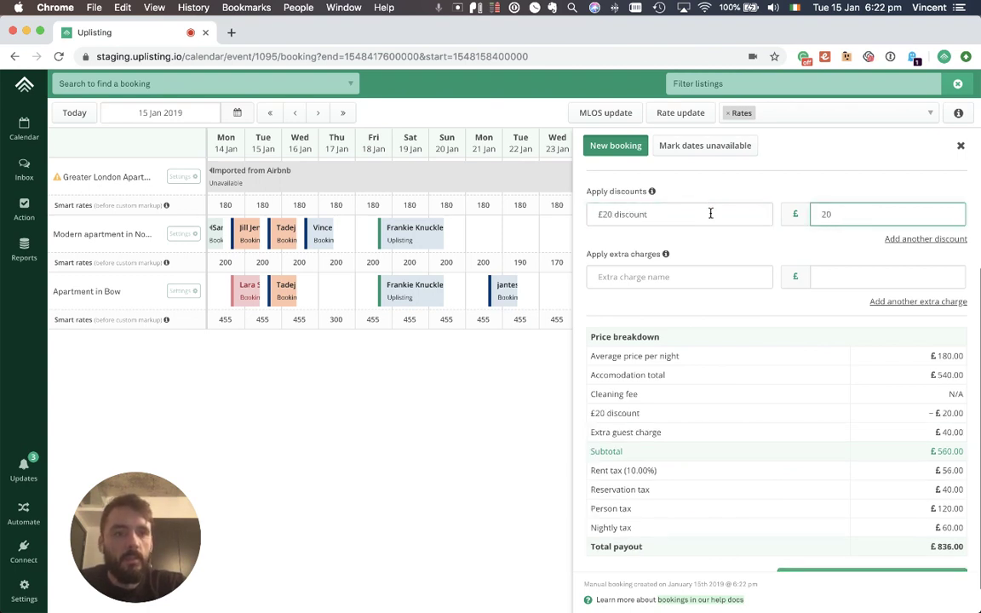
scroll(717, 416, down, 1)
scroll(717, 416, down, 1)
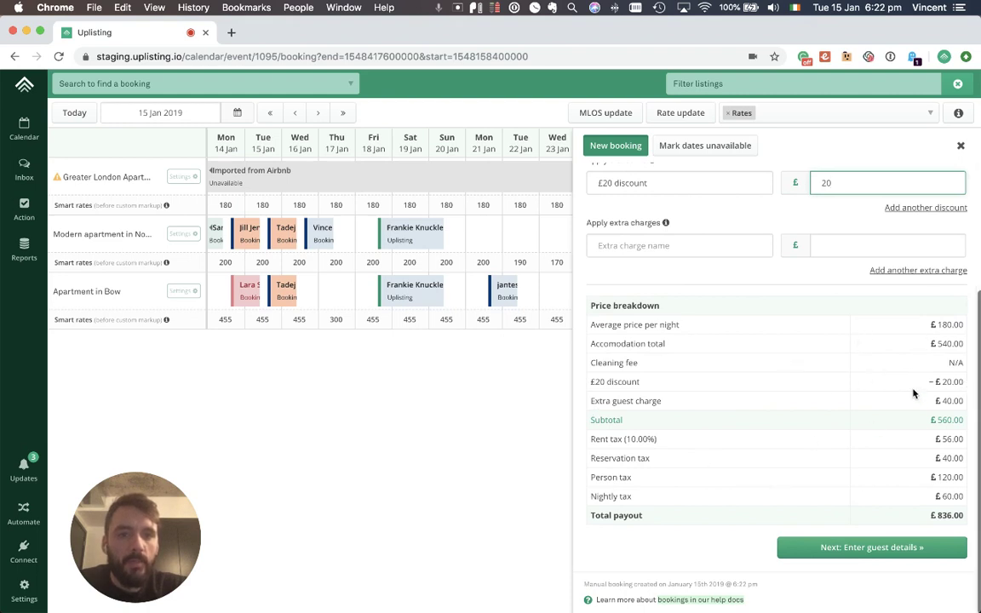
scroll(914, 379, up, 1)
Step: Add an 80 'Airport collection' extra charge and review the updated price breakdown
click(634, 253)
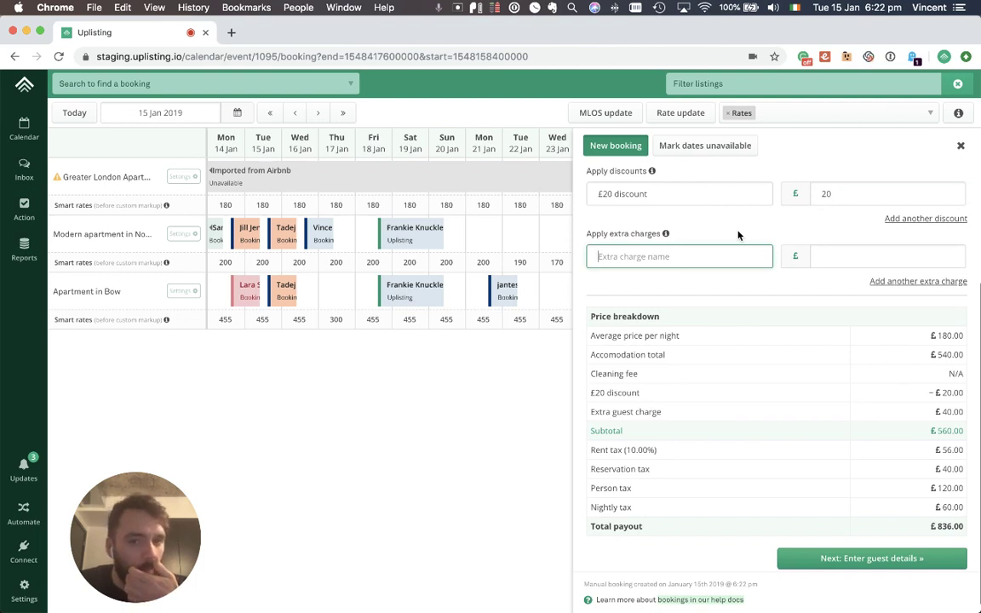
text(Airpo)
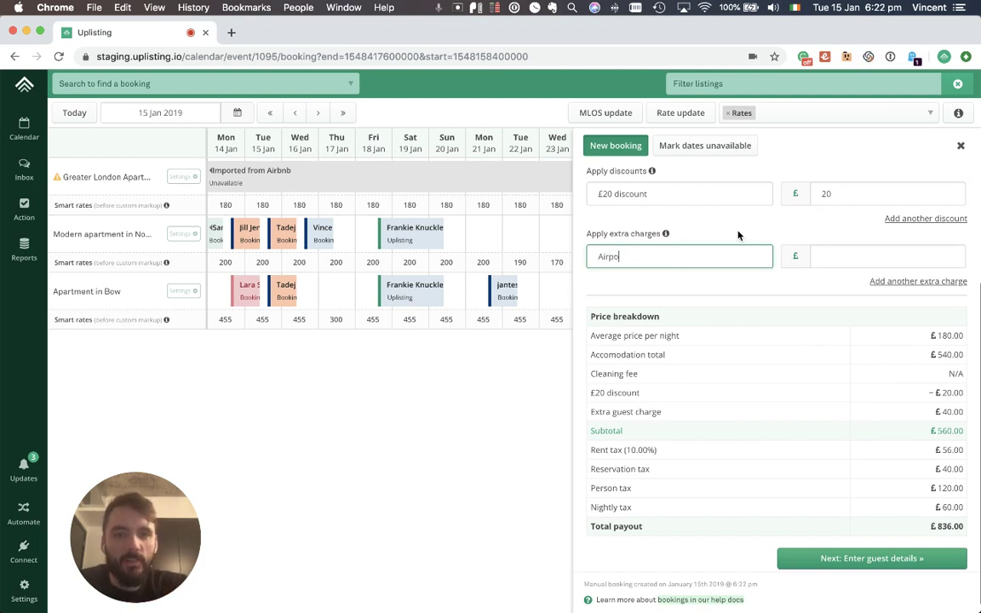
text(rt collection)
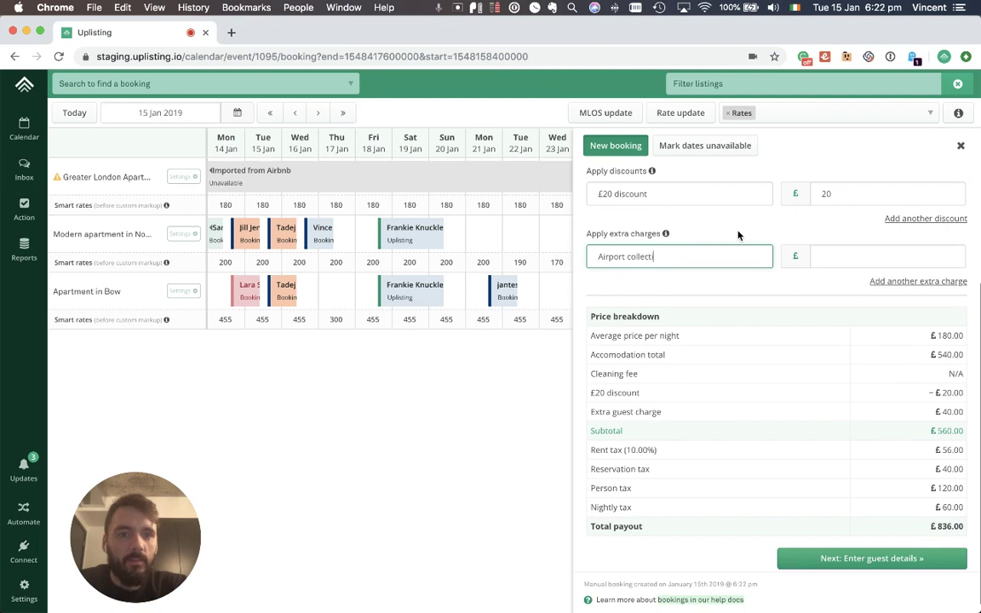
key(Tab)
text(8)
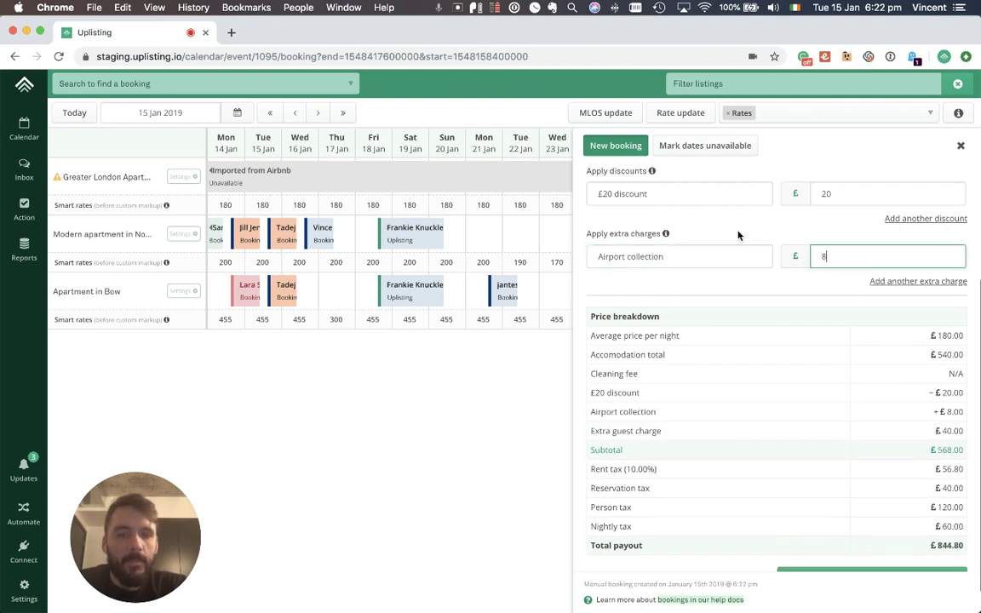
text(0)
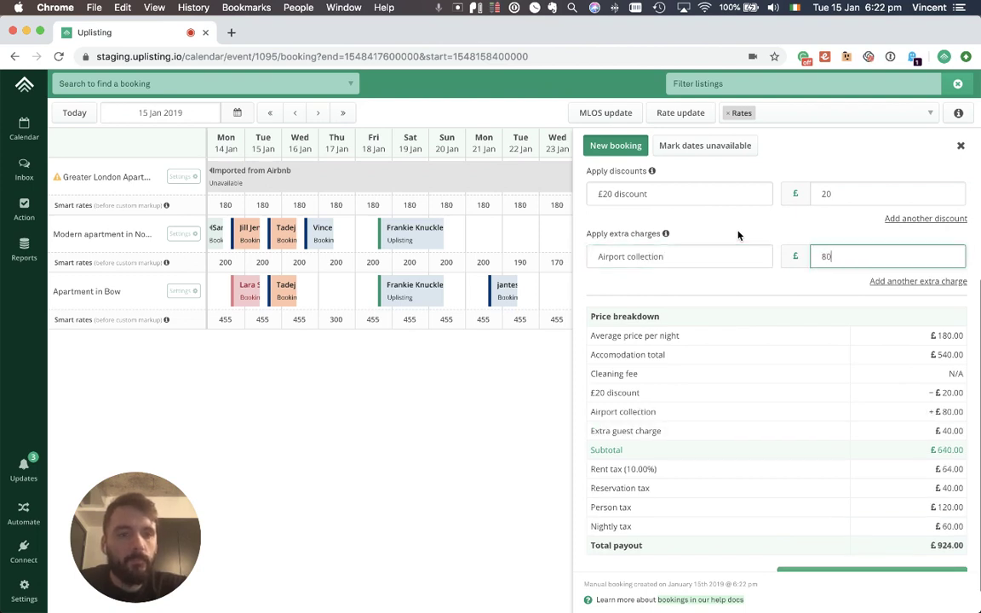
scroll(770, 319, down, 1)
click(773, 323)
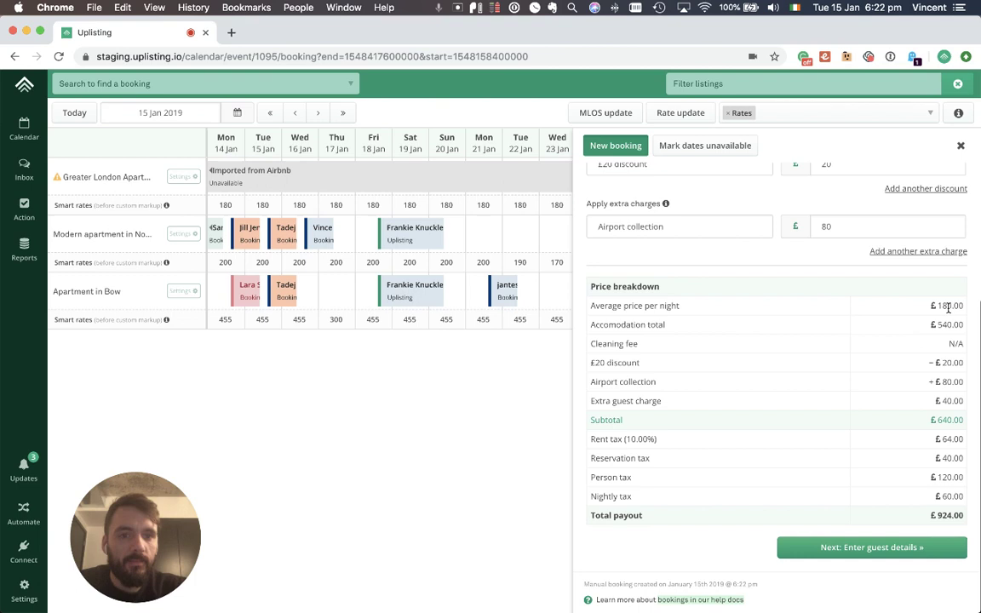
drag(936, 324, 955, 324)
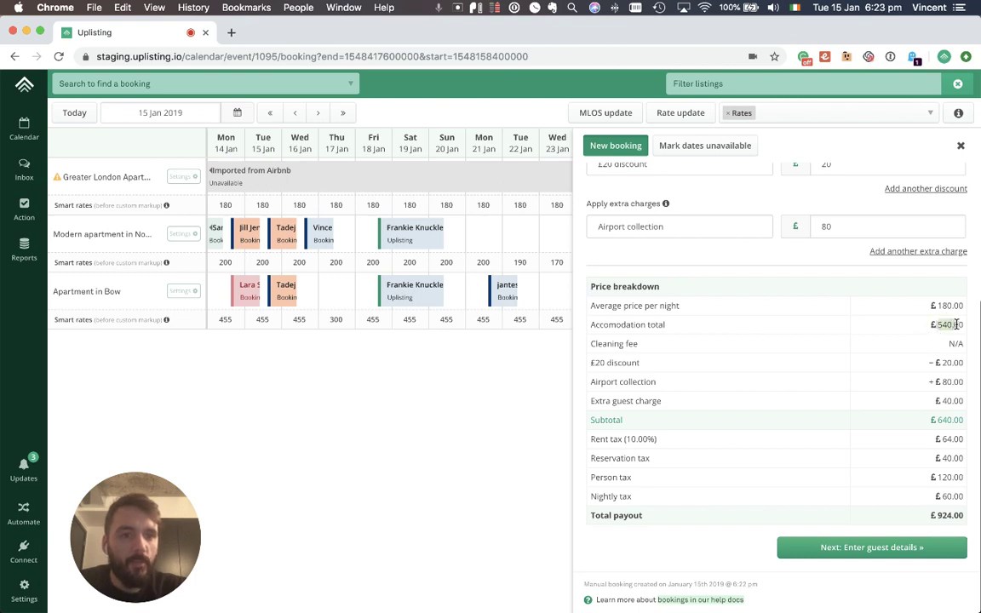
click(937, 306)
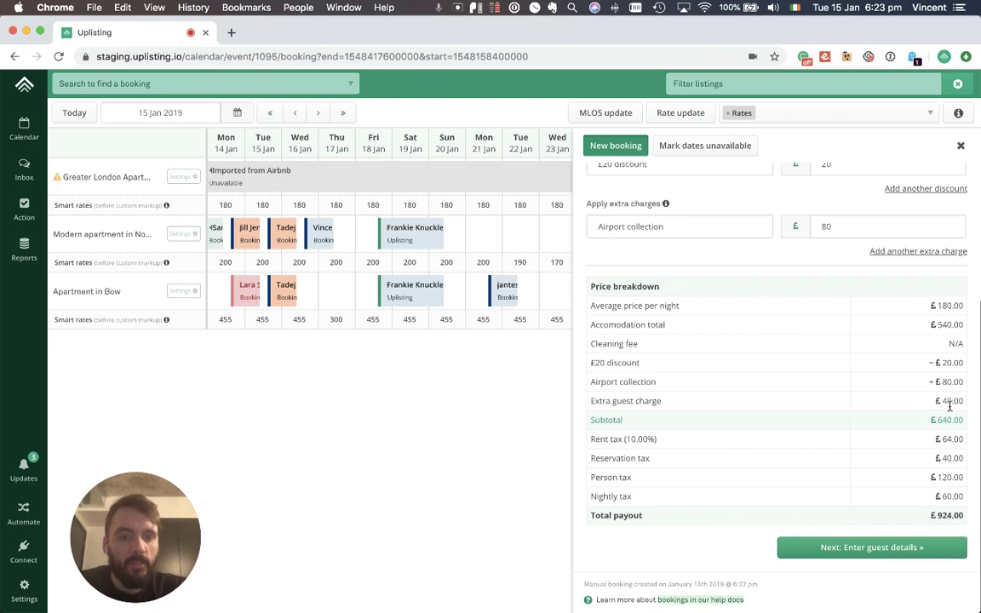
scroll(898, 376, up, 3)
scroll(830, 408, down, 3)
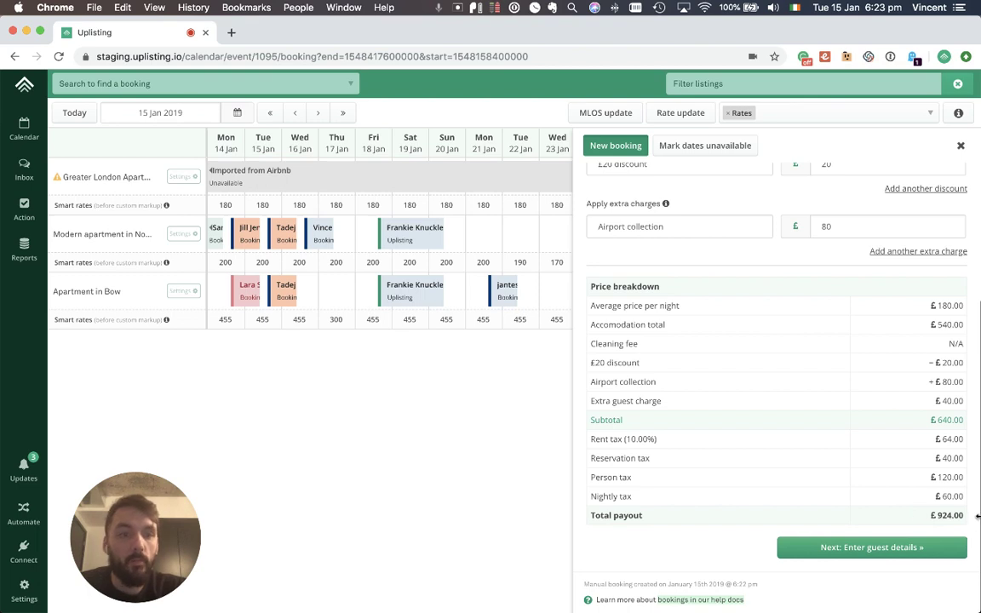
Step: Enter the guest's full name, accepting the suggested past guest
click(893, 549)
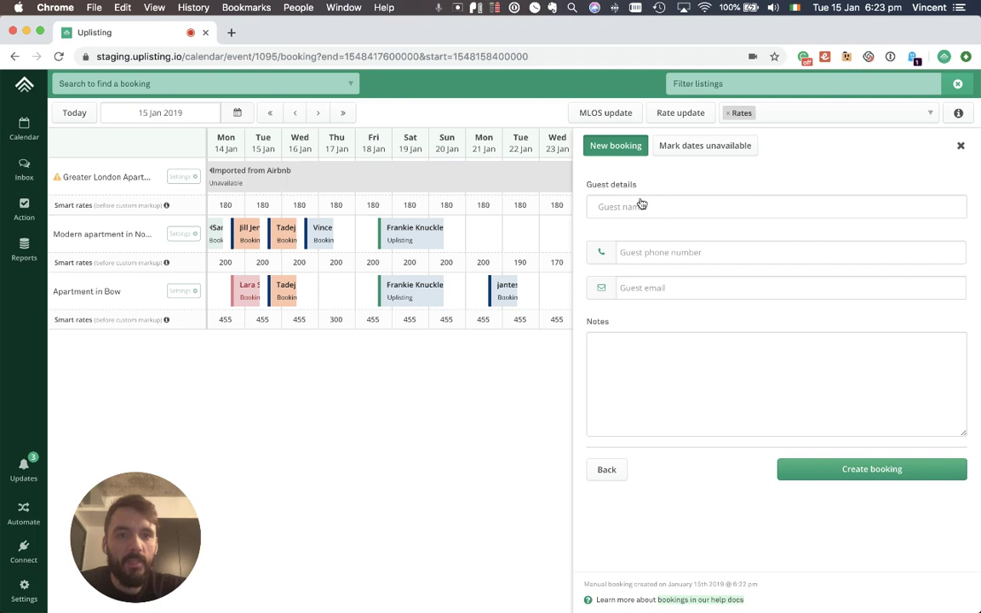
click(656, 211)
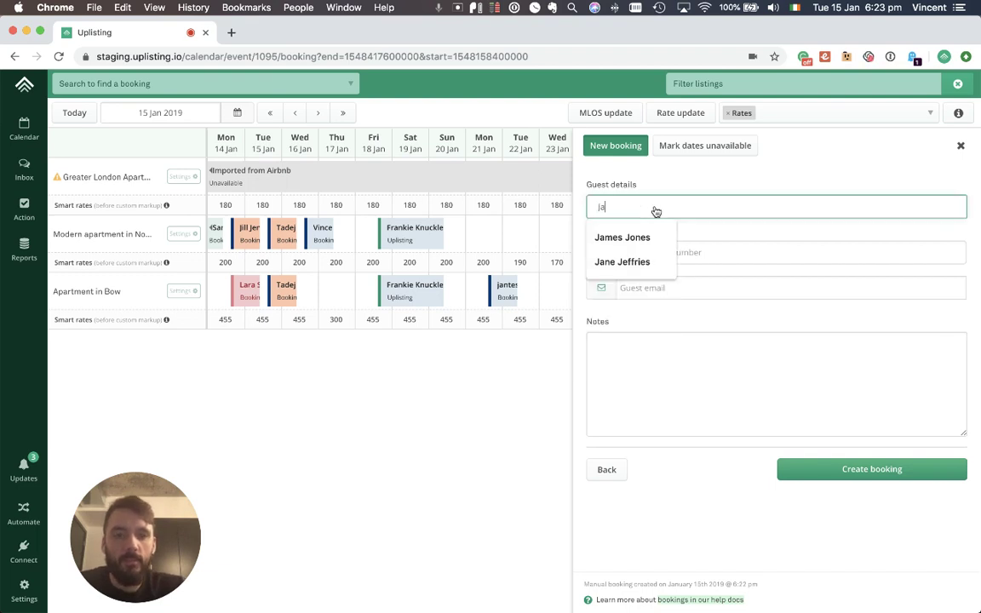
key(Tab)
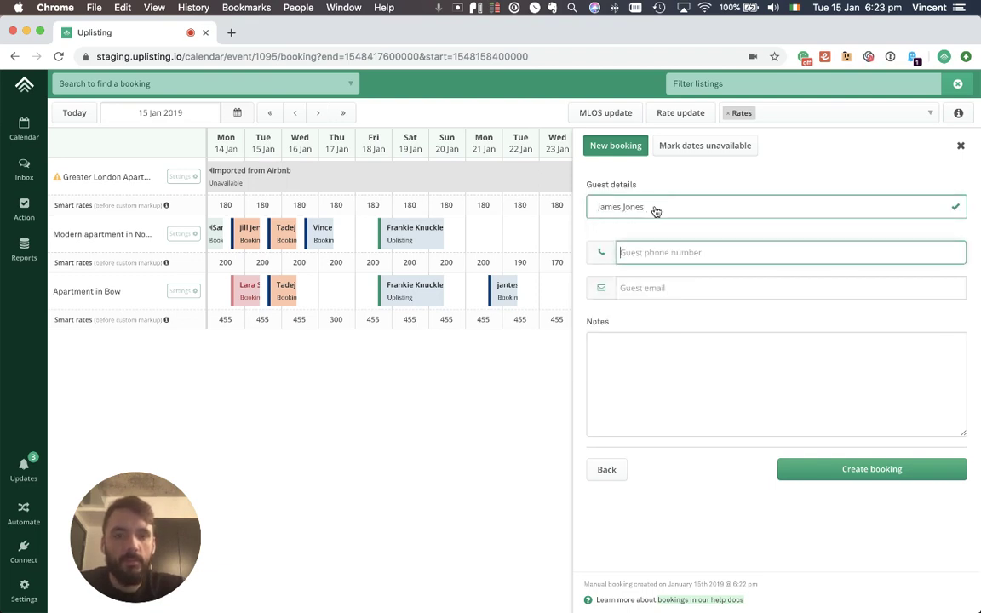
Step: Fill in the guest's phone number and e-mail address and create the booking
text(james.jon)
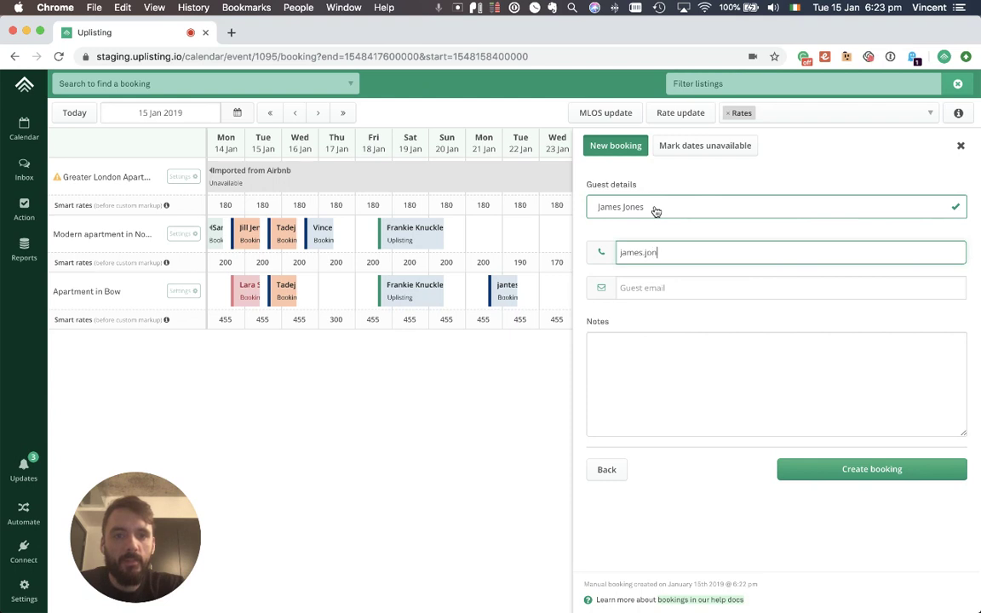
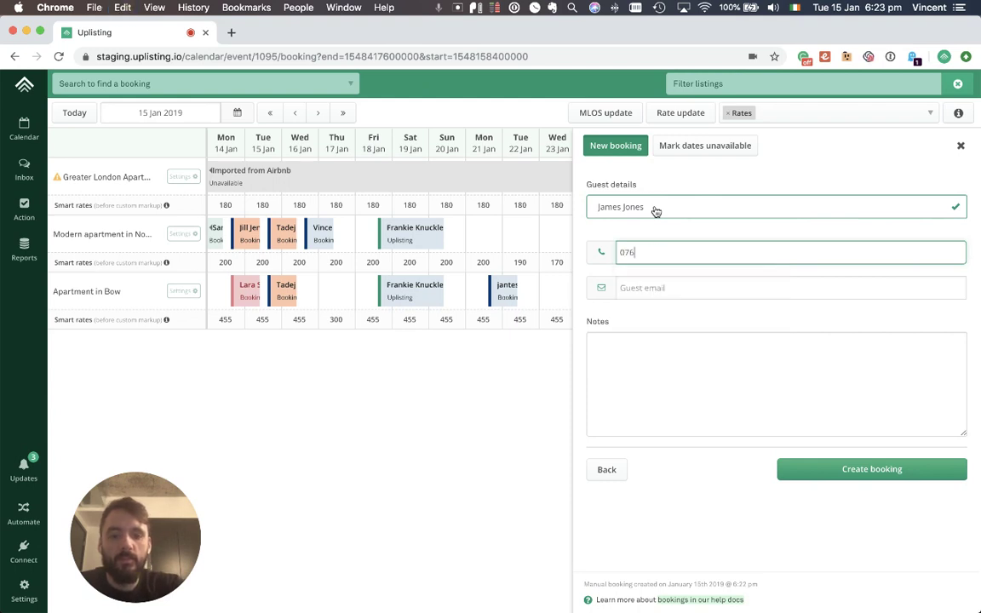
key(Tab)
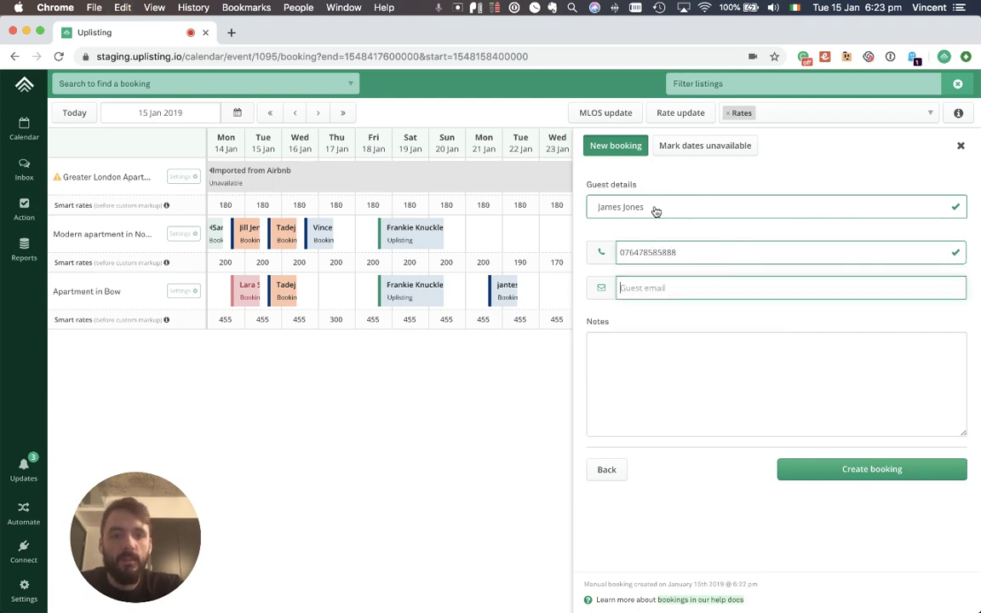
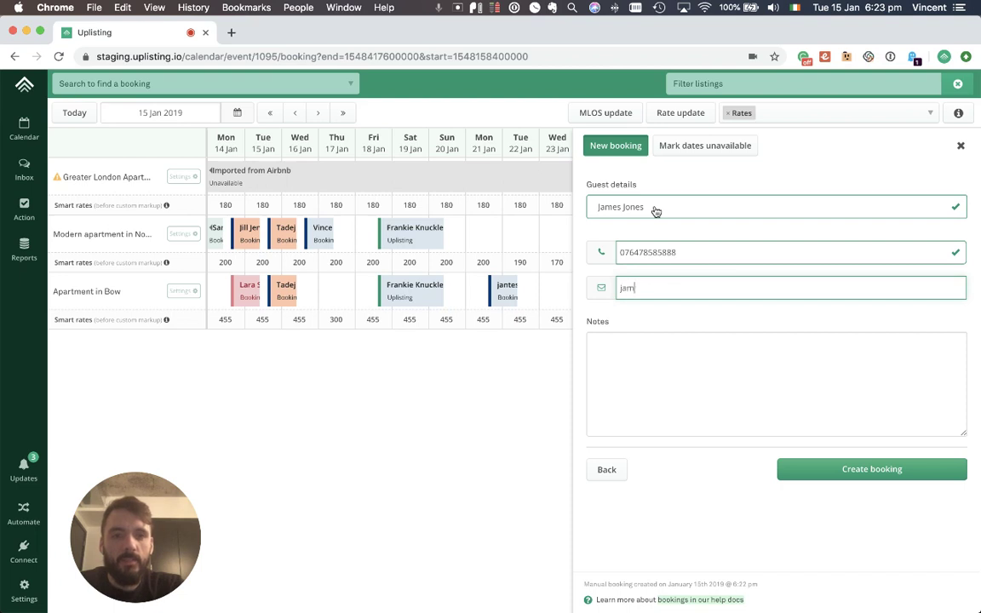
key(Tab)
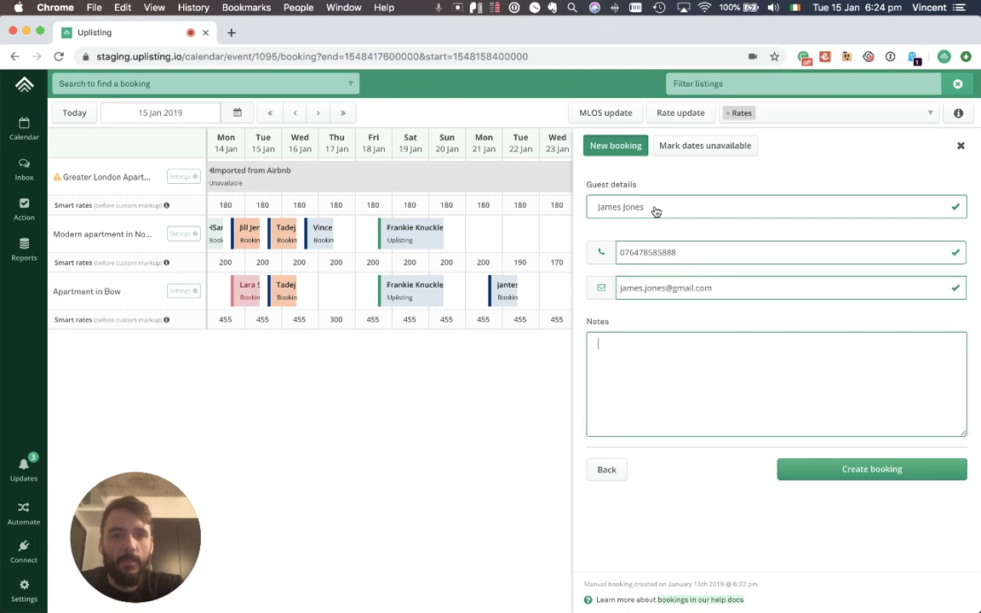
click(824, 467)
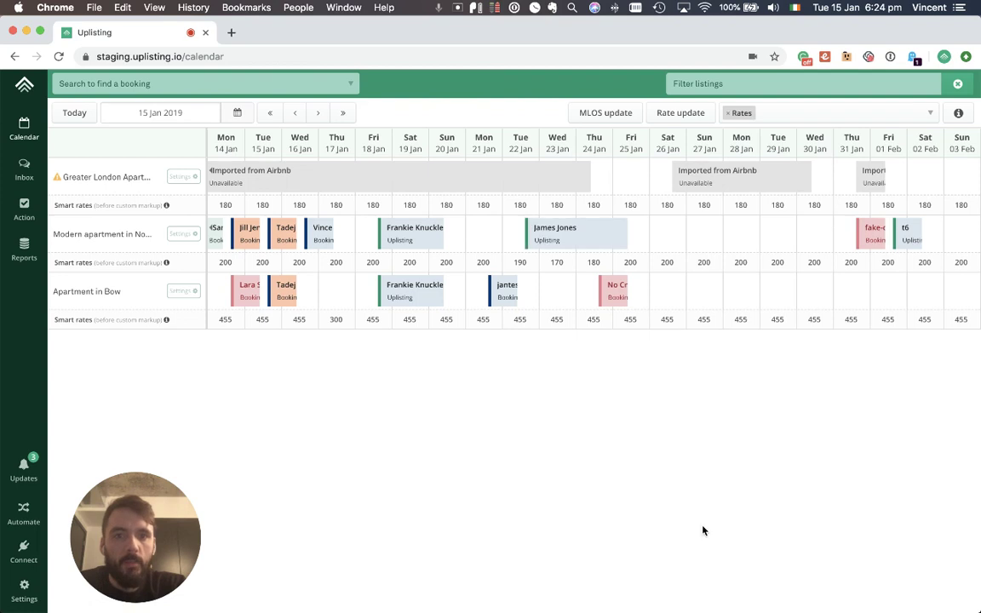
click(567, 237)
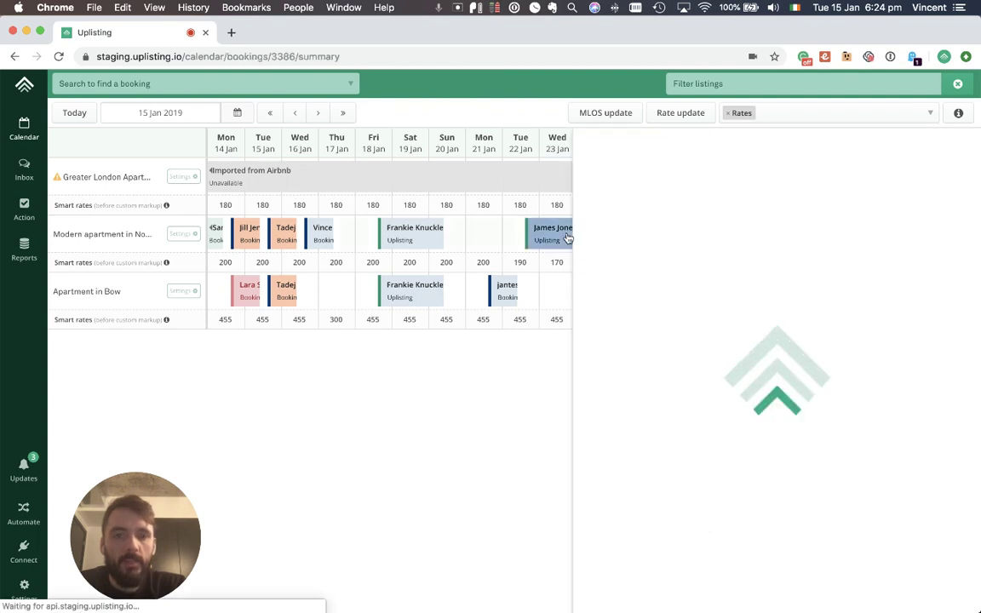
scroll(673, 230, down, 5)
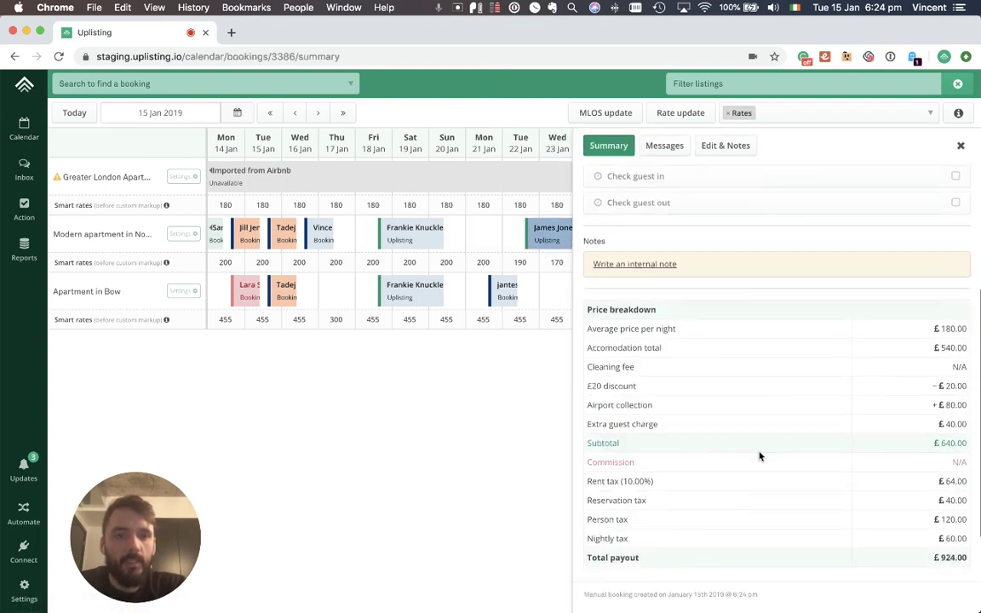
scroll(760, 457, down, 2)
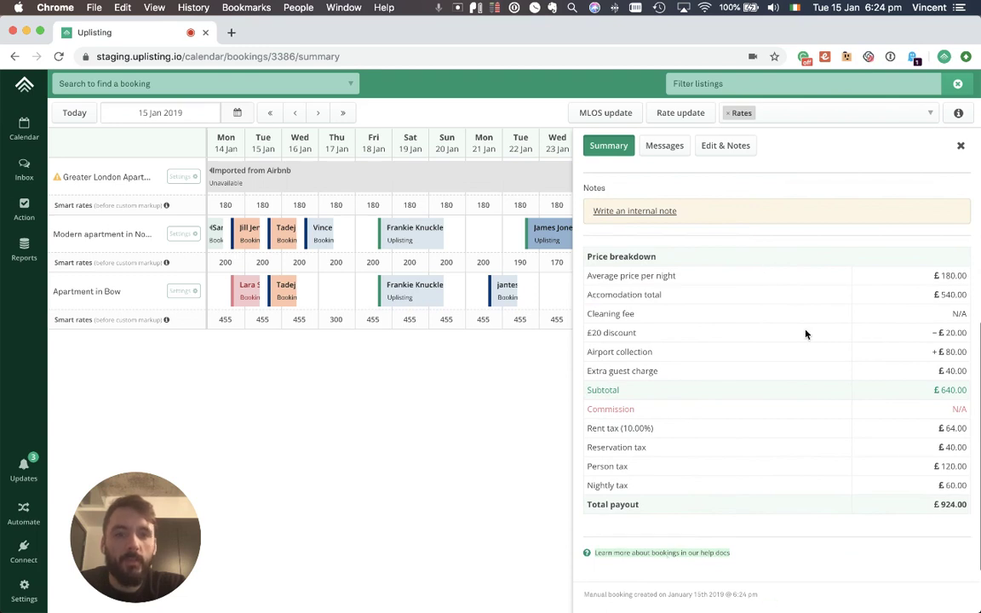
scroll(806, 334, up, 5)
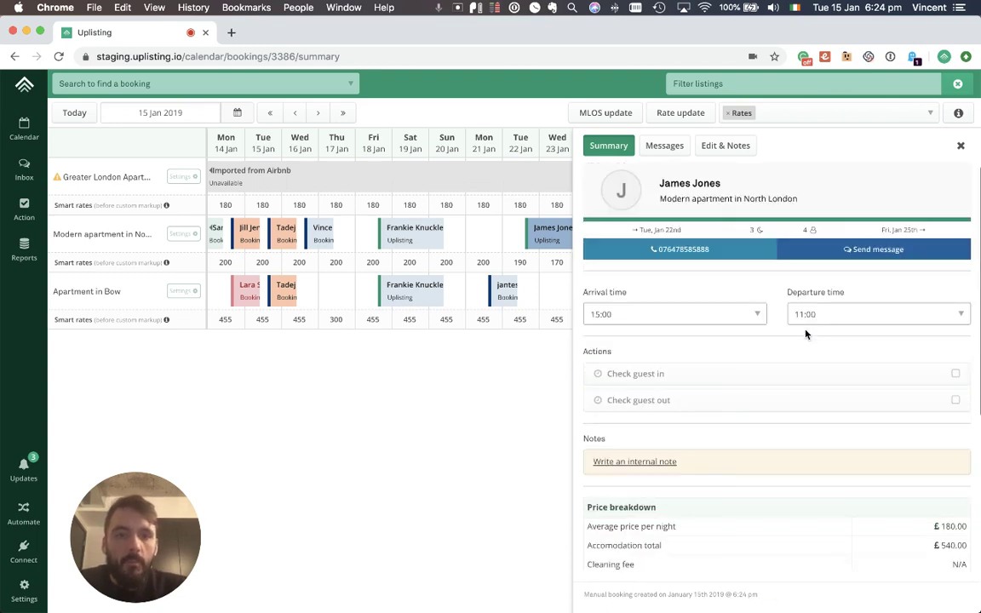
Step: Change the Modern apartment's Tue 22 Jan rate from 190 to a 100 spot rate
click(526, 267)
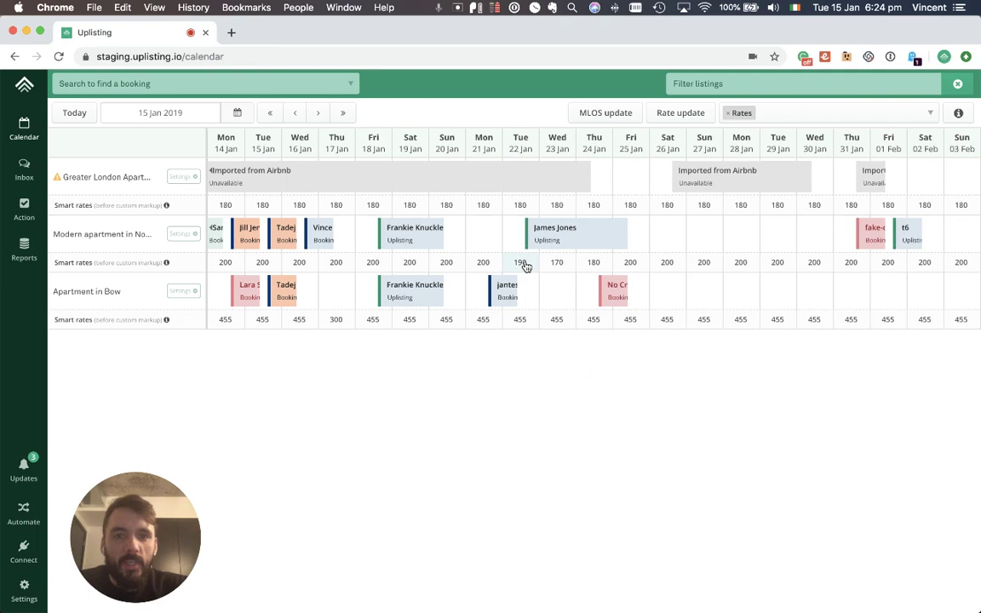
click(527, 267)
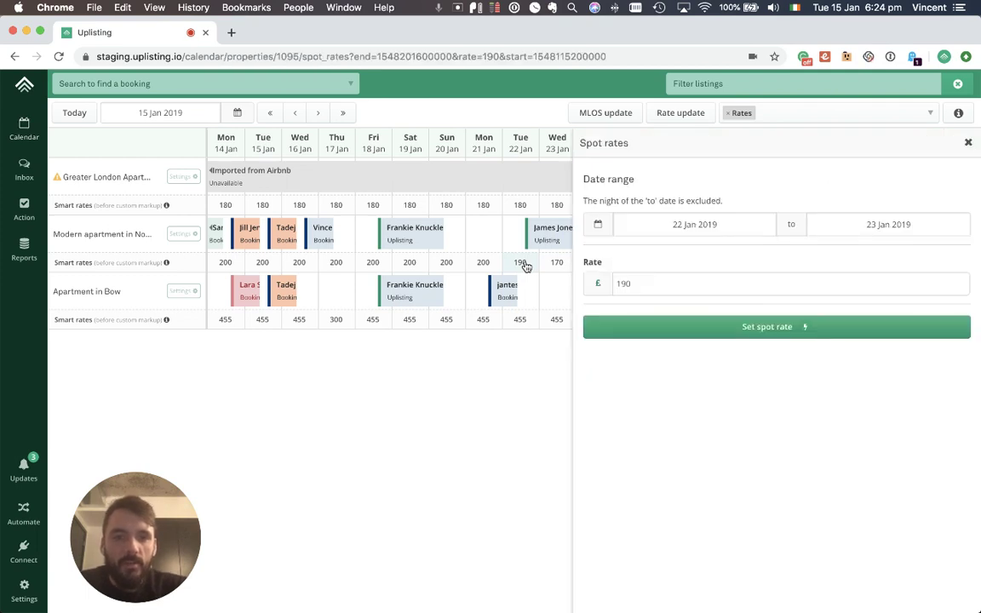
click(768, 291)
key(BackSpace)
key(BackSpace)
text(00)
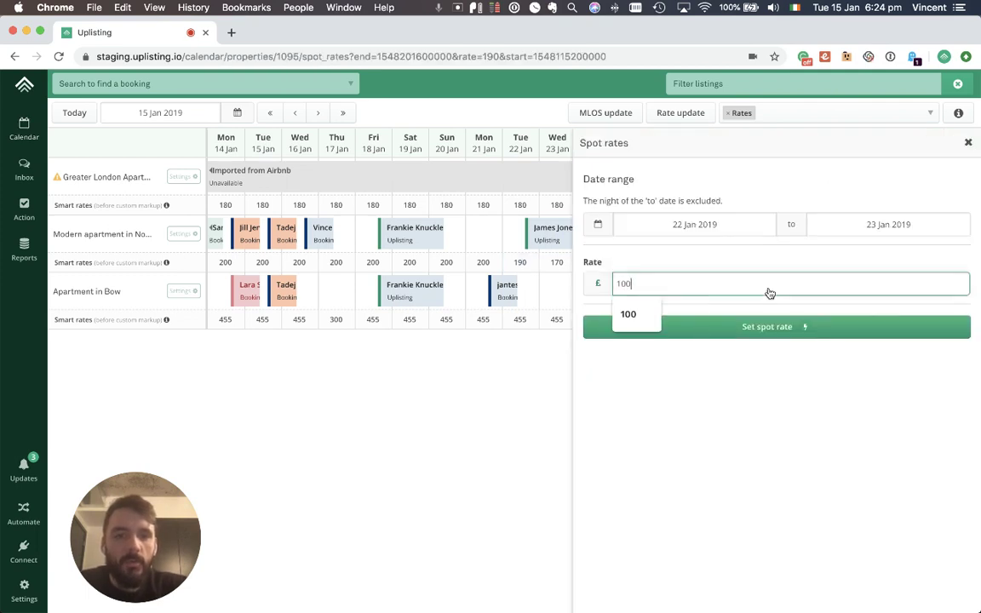
click(750, 325)
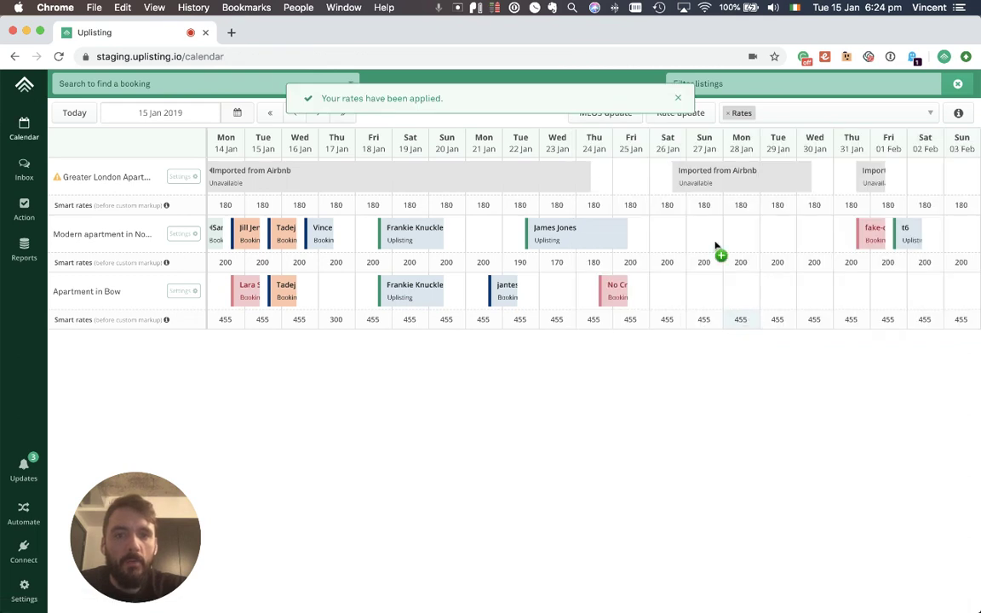
Step: Reopen the booking and confirm its breakdown still shows £180 average nightly and £924 total payout
click(557, 236)
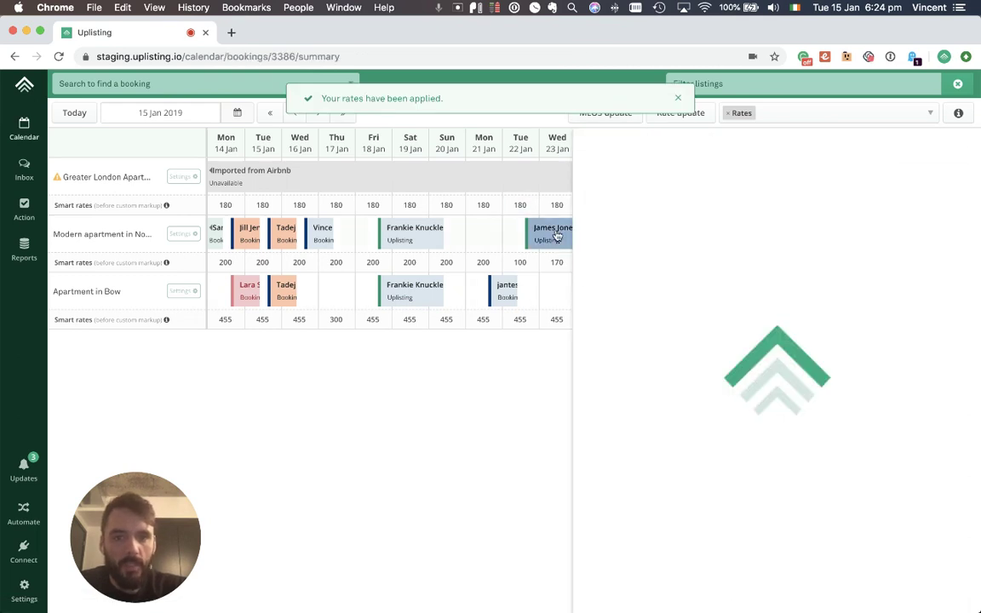
scroll(692, 308, down, 3)
scroll(692, 308, down, 2)
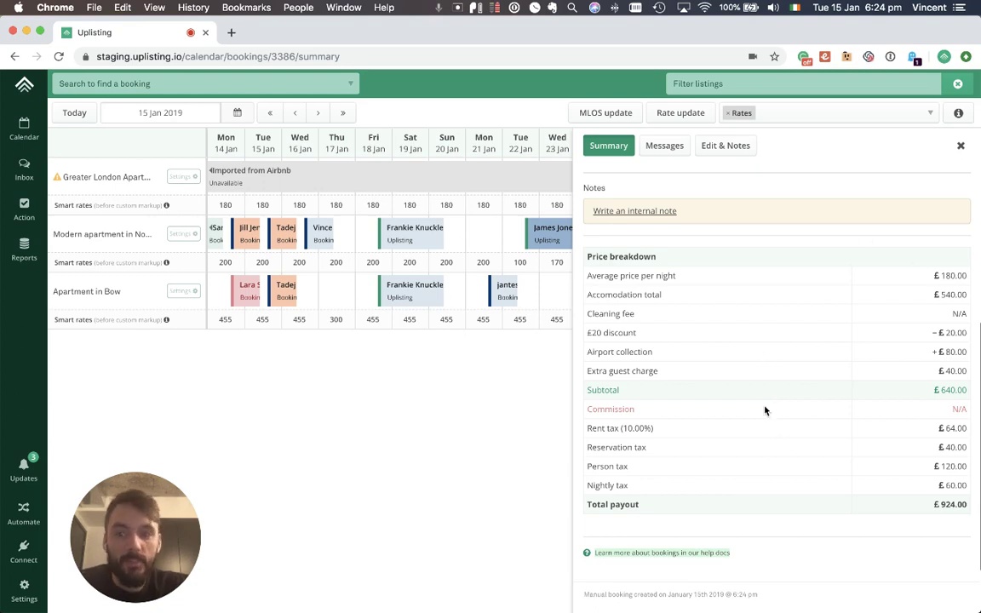
scroll(798, 341, up, 5)
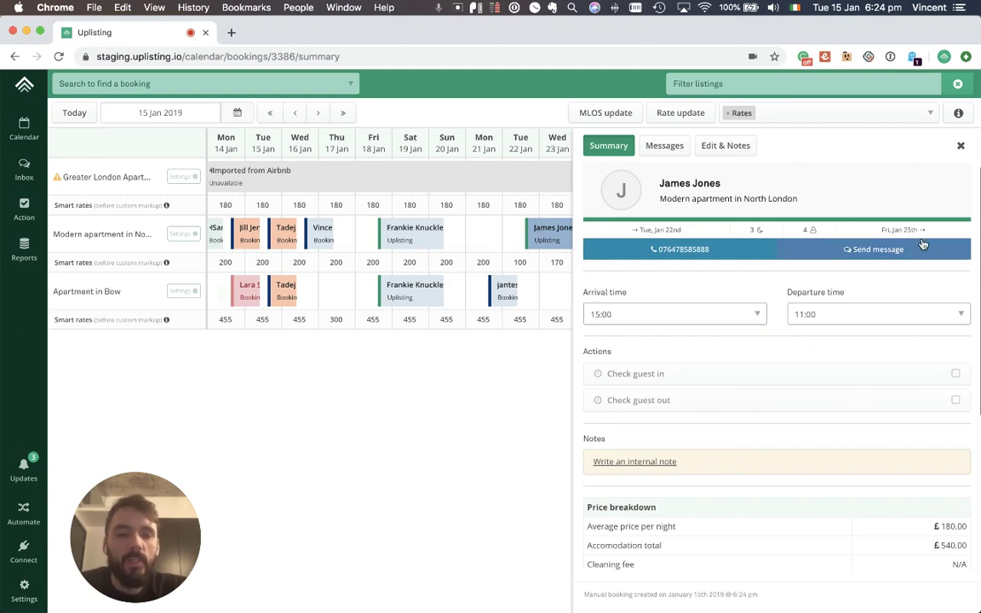
scroll(922, 244, down, 5)
scroll(922, 242, up, 5)
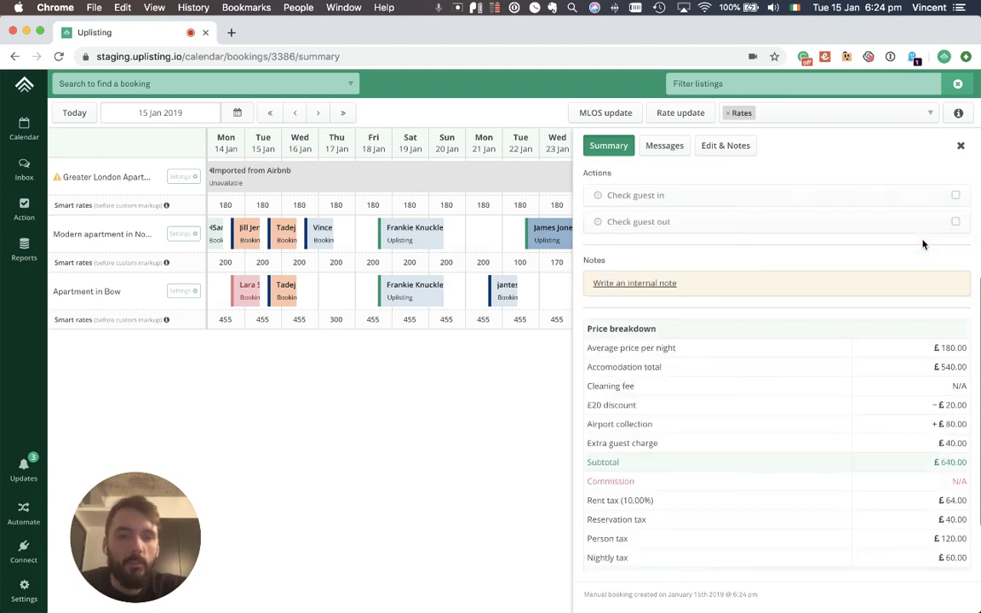
click(737, 146)
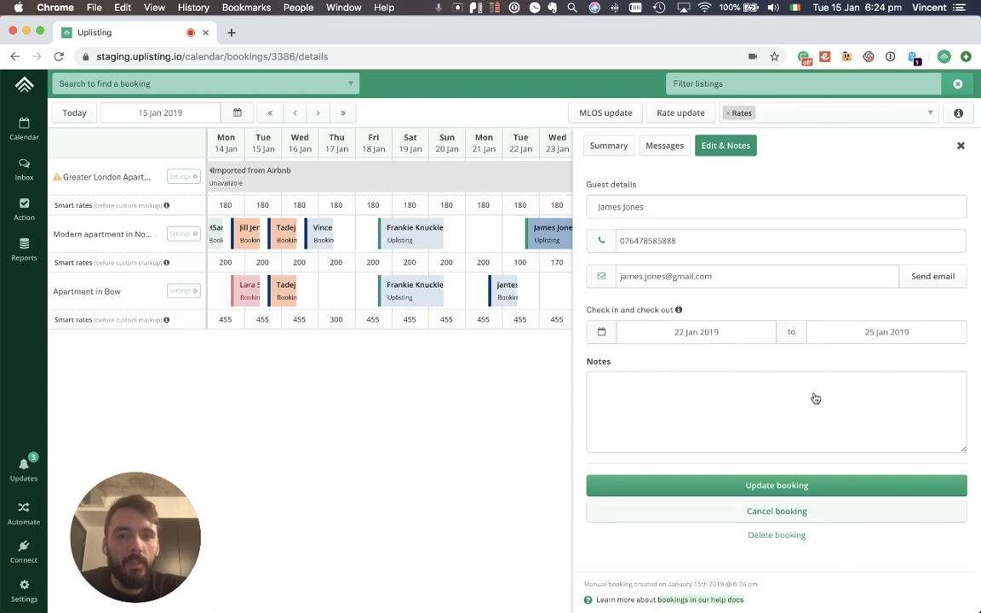
click(596, 146)
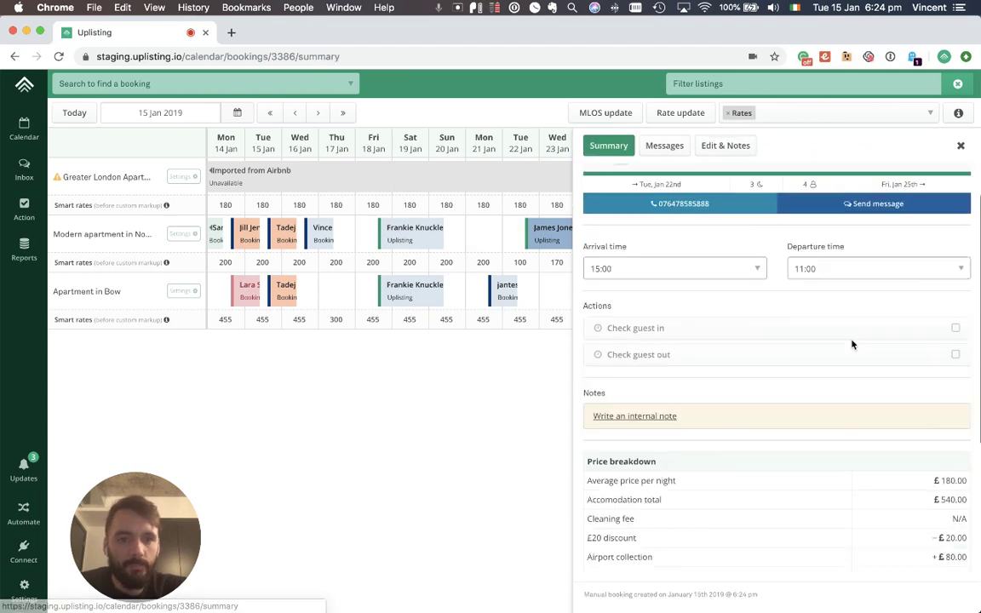
scroll(851, 344, down, 3)
scroll(852, 344, up, 2)
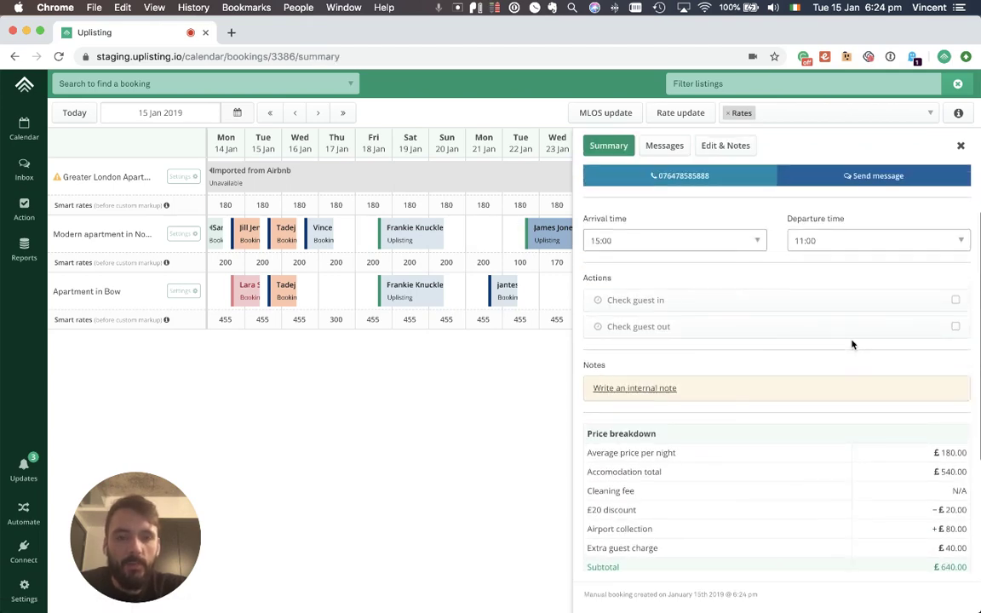
scroll(852, 344, down, 2)
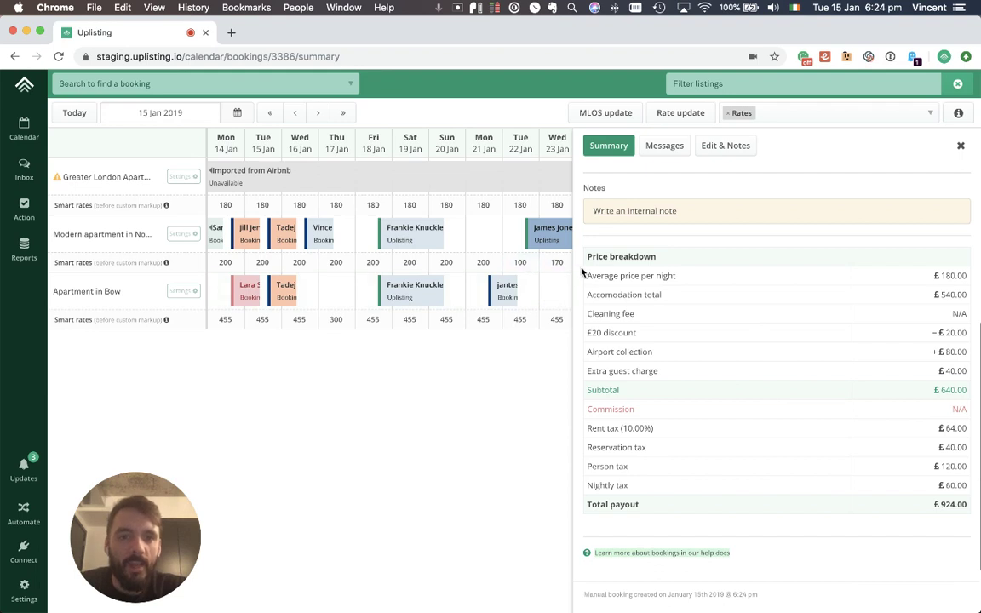
scroll(873, 368, up, 4)
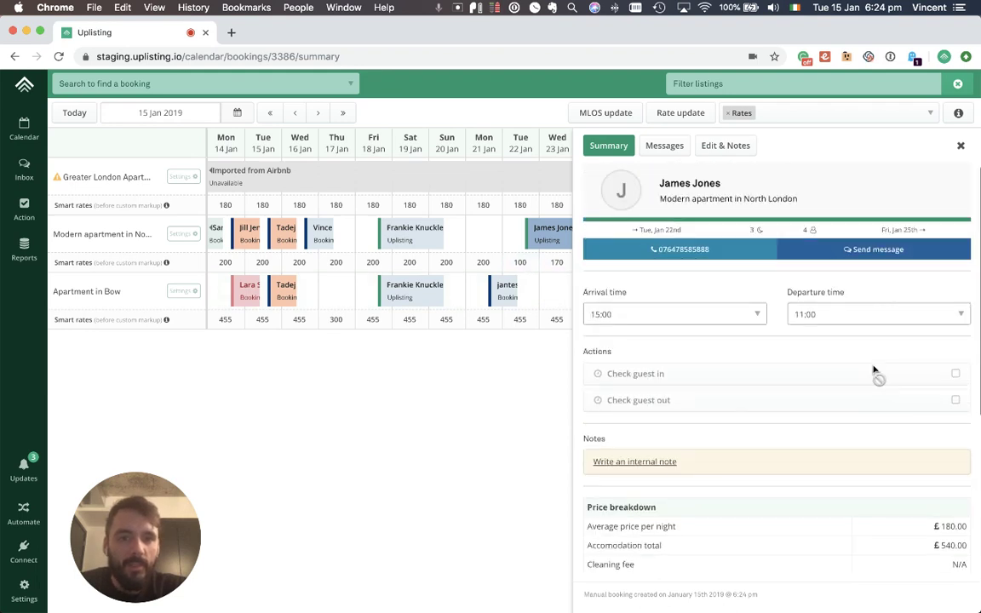
scroll(875, 374, down, 4)
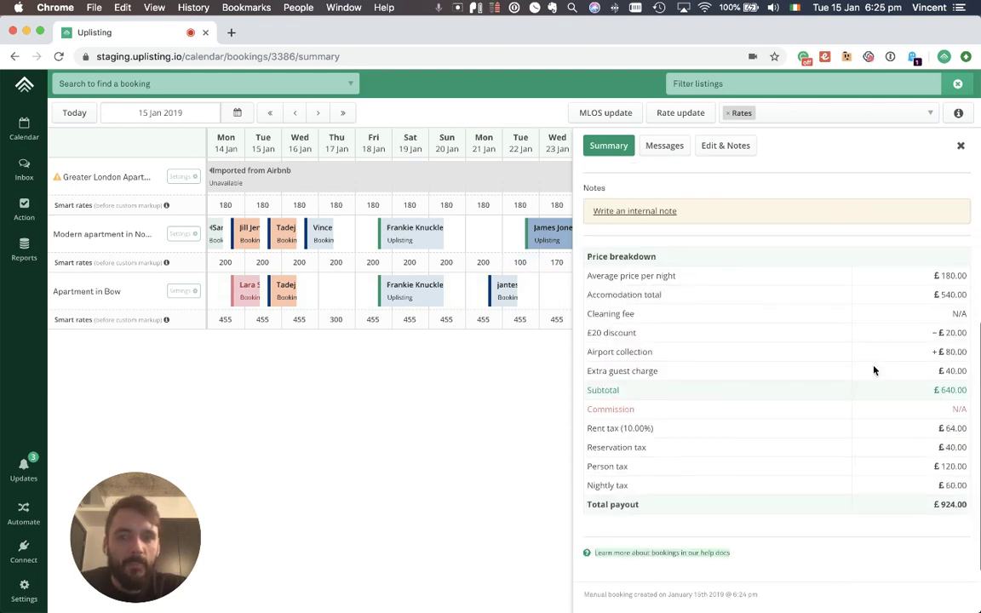